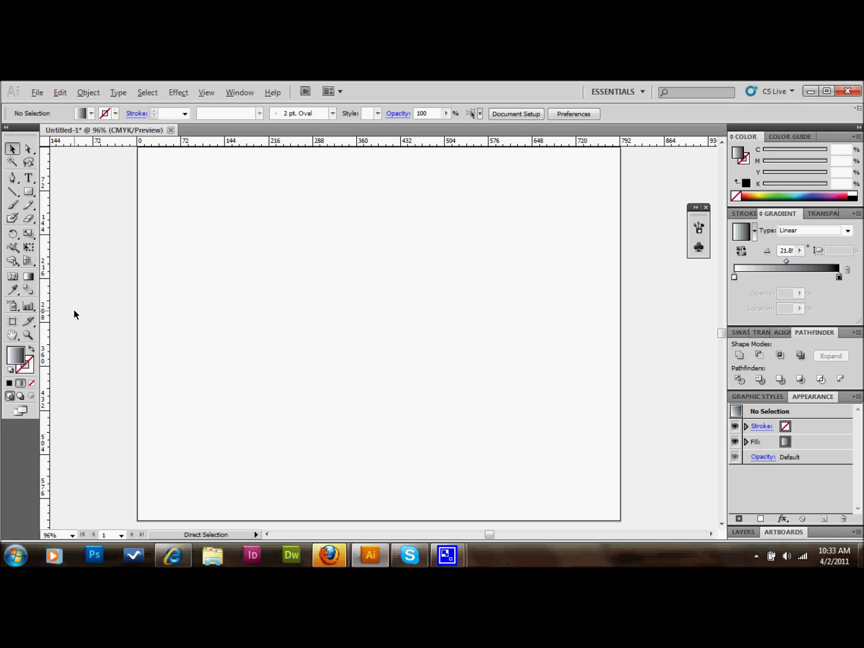
- Place a vertical guide at about 360 pt and start a pen path on it with a curve handle
key(ctrl+r)
key(ctrl+r)
key(ctrl+r)
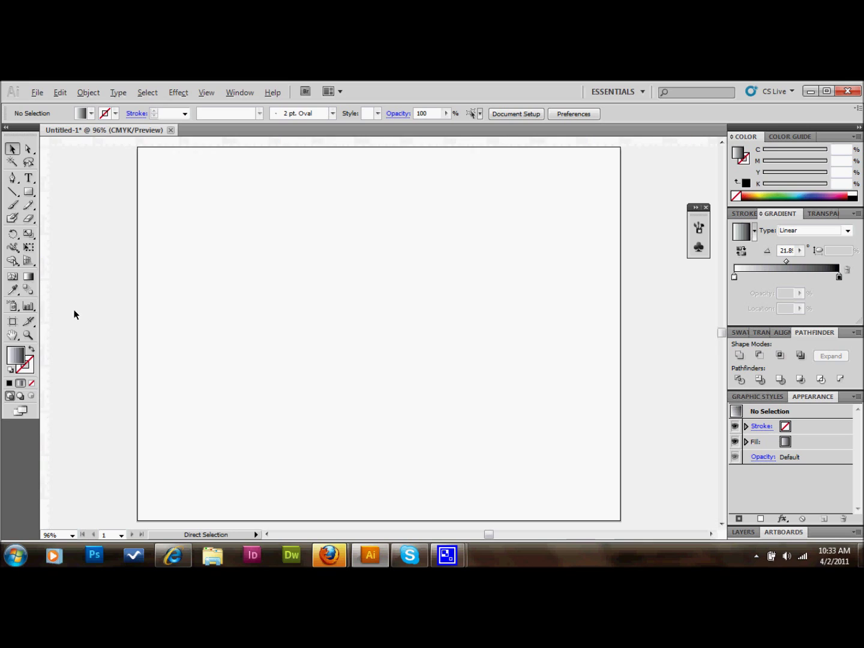
key(ctrl+r)
key(ctrl+r)
key(ctrl+r)
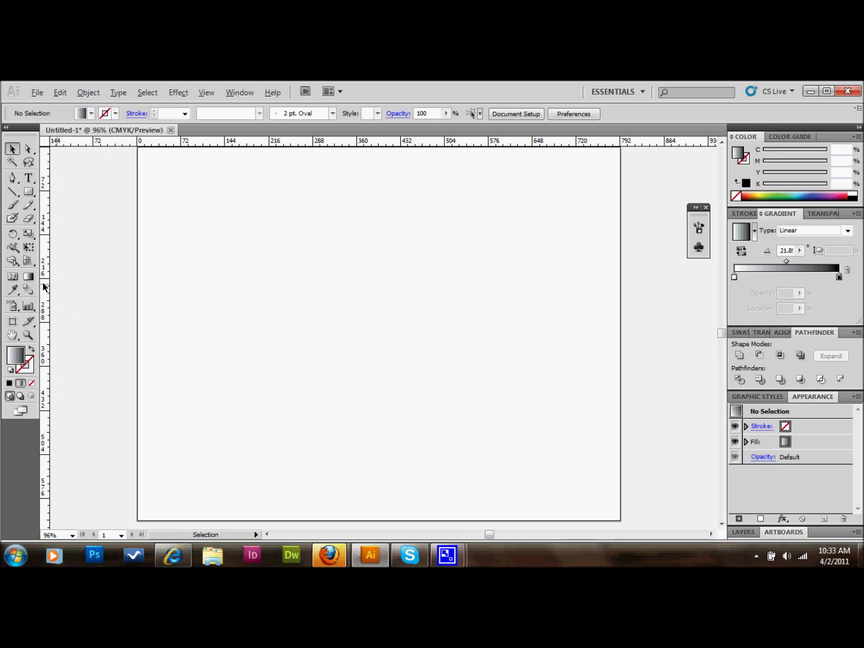
drag(46, 290, 356, 295)
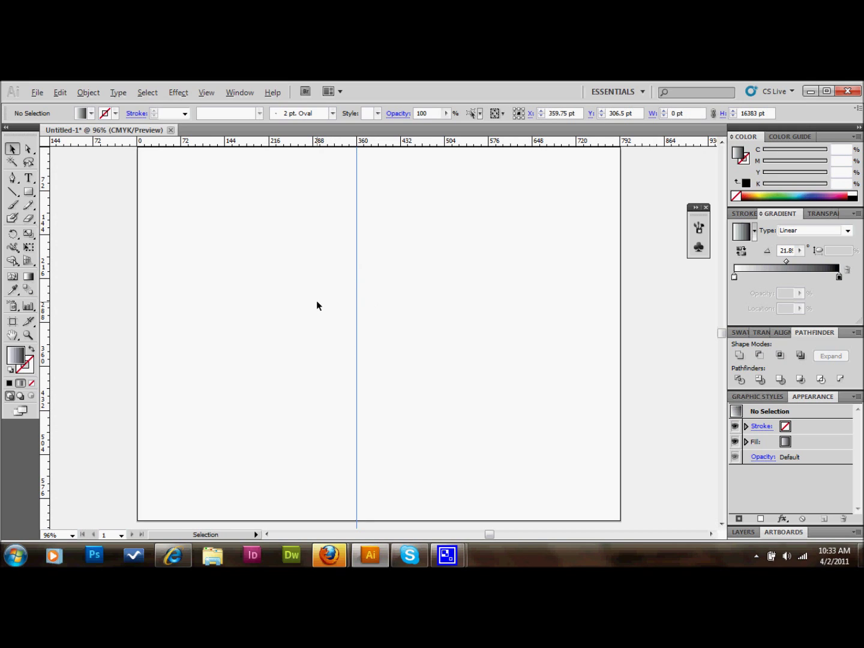
click(150, 251)
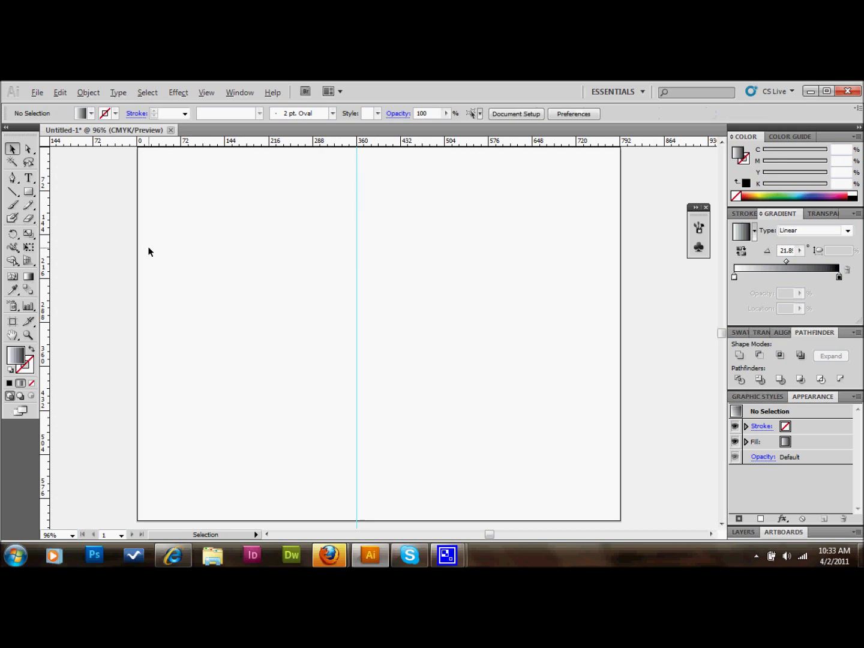
click(12, 180)
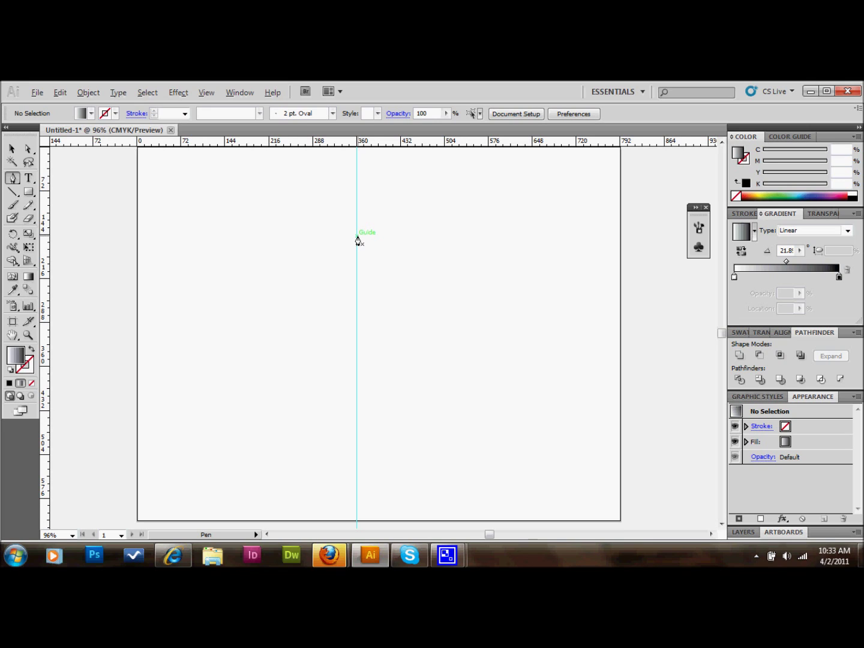
drag(357, 239, 436, 248)
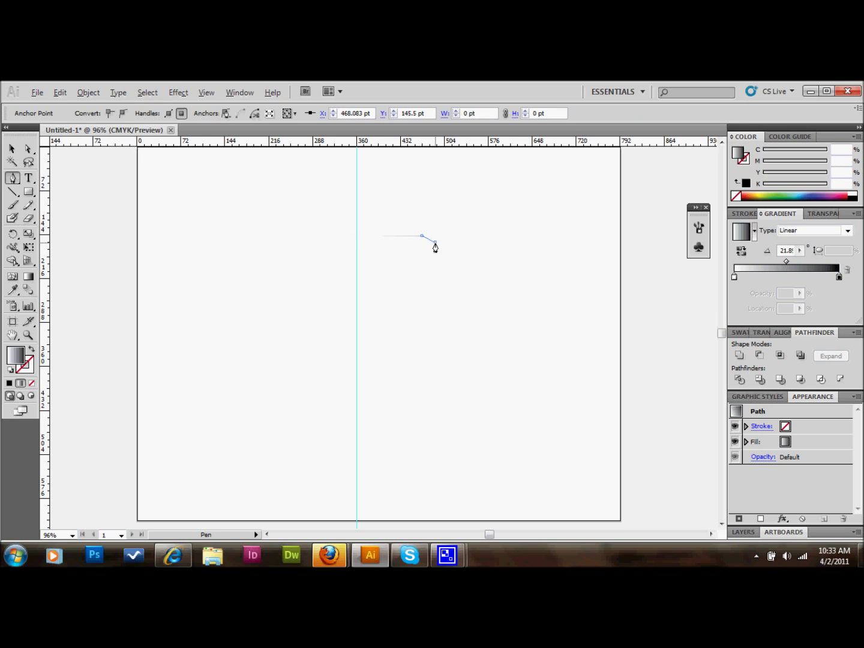
- Curve the top edge downward, set Fill to None with a black stroke, and add a down-left anchor
key(ctrl)
drag(434, 246, 435, 249)
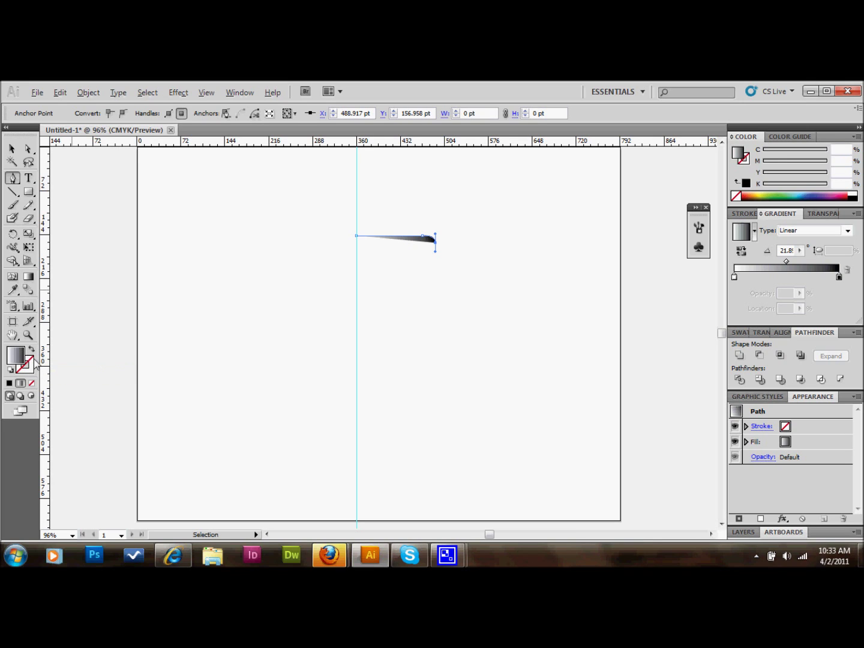
click(9, 384)
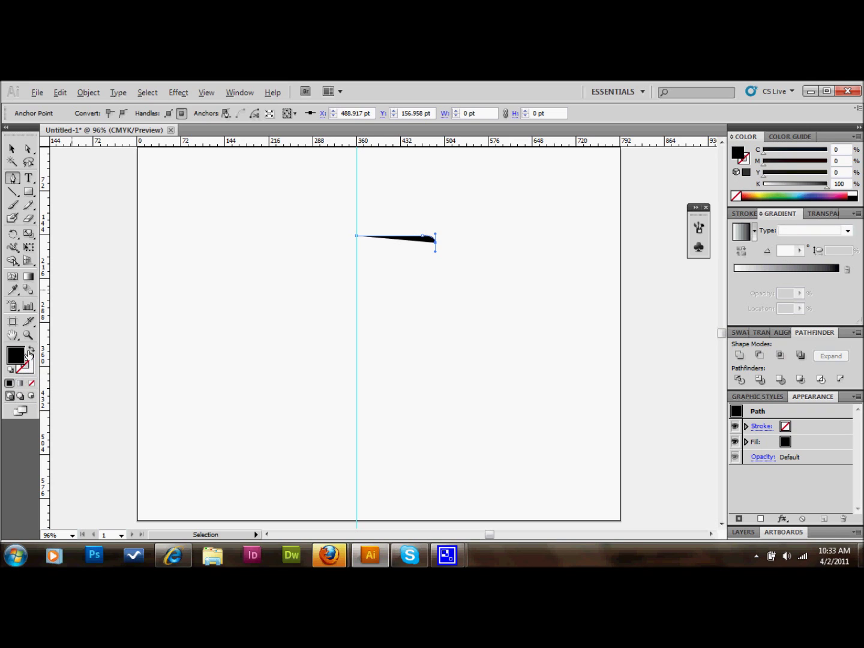
click(31, 383)
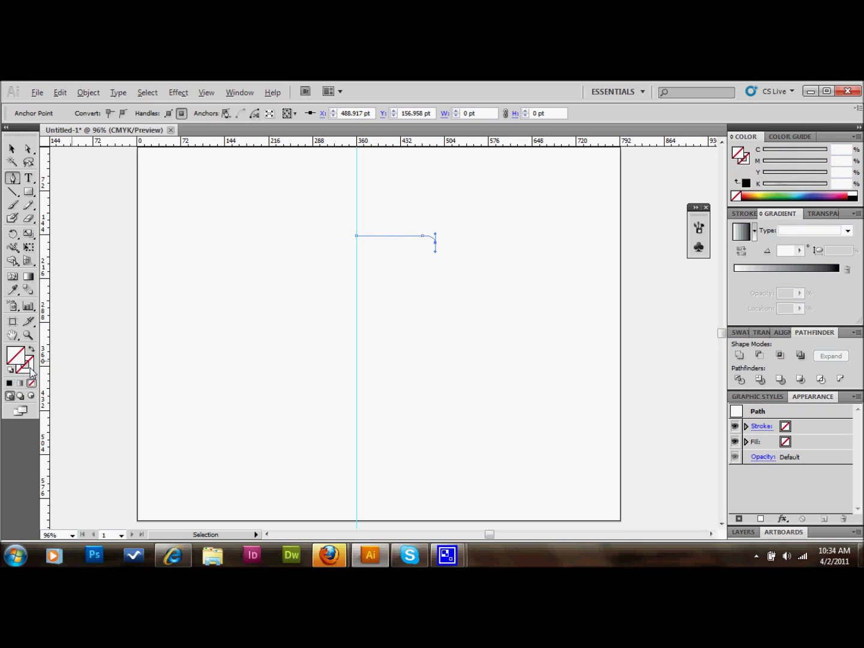
click(31, 371)
click(9, 383)
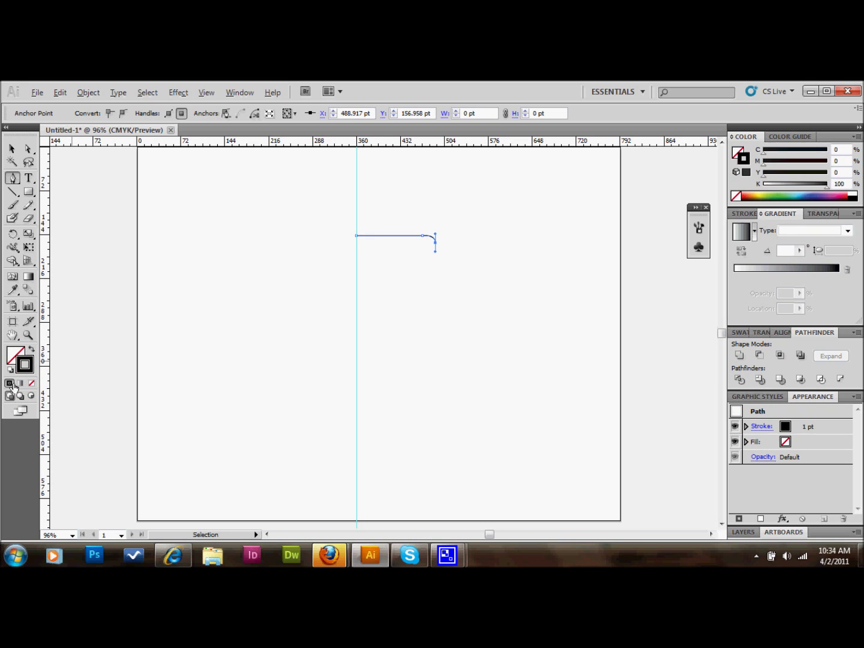
click(404, 291)
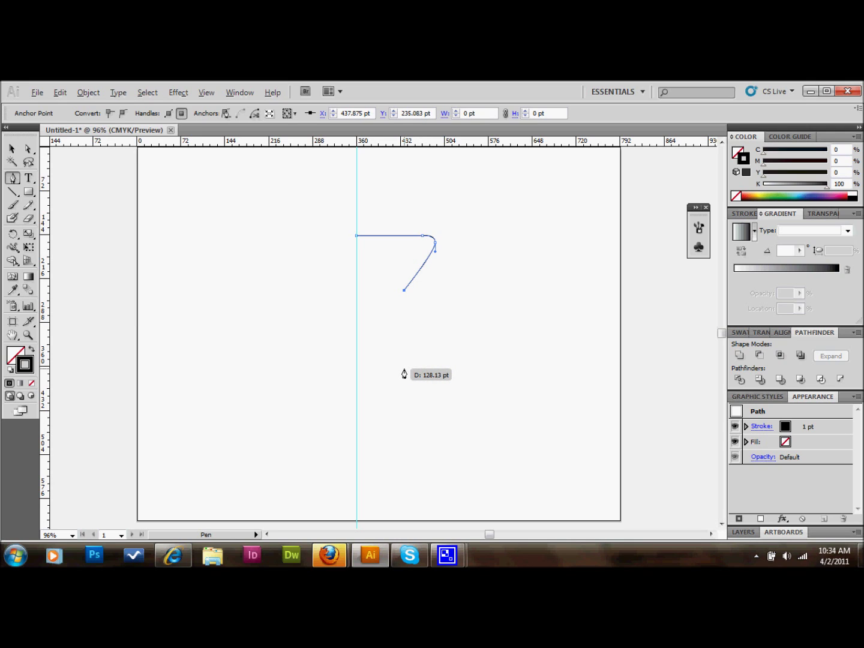
- Add vertical, horizontal and flared base segments, then run the bottom edge back to the guide
click(404, 368)
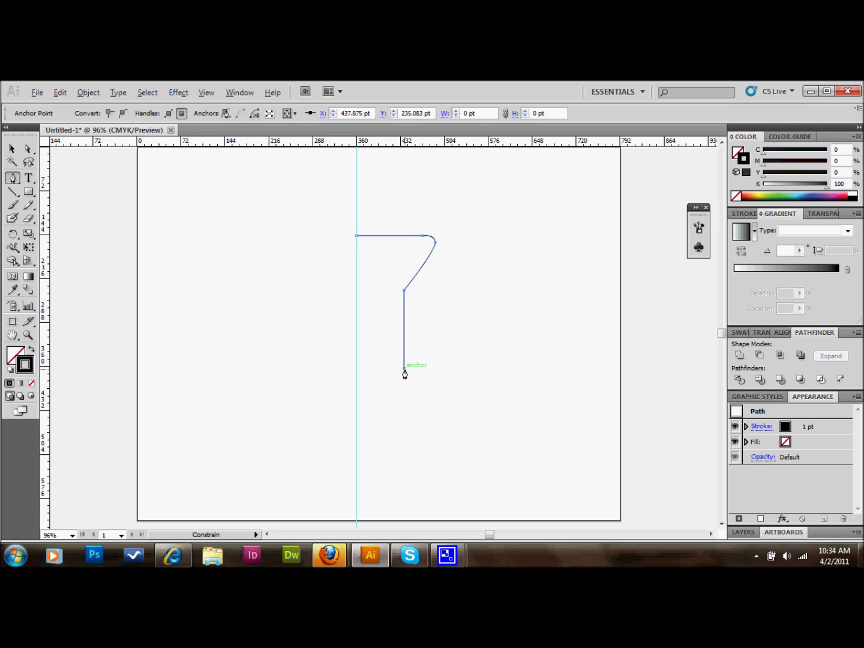
shift+click(435, 369)
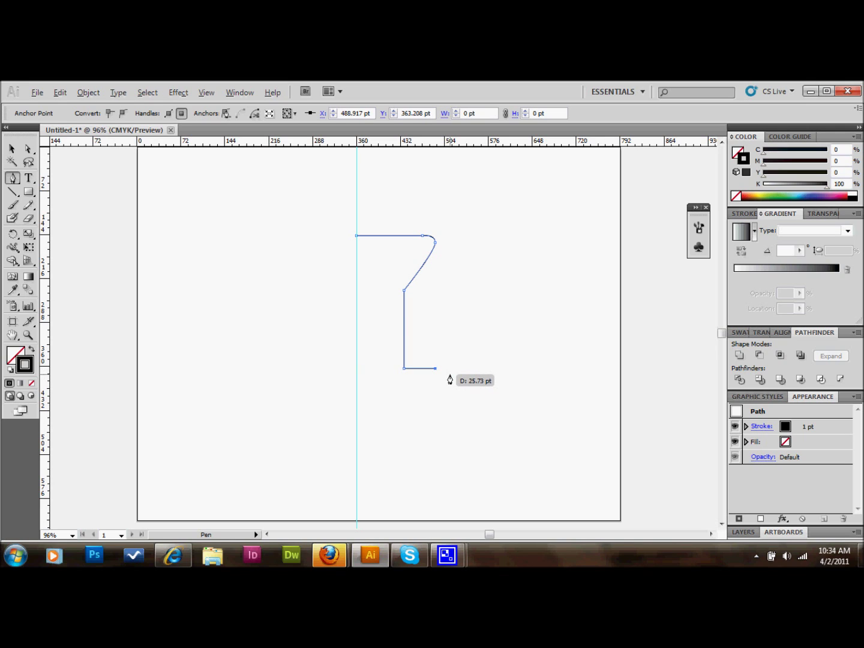
click(450, 375)
ctrl+click(454, 380)
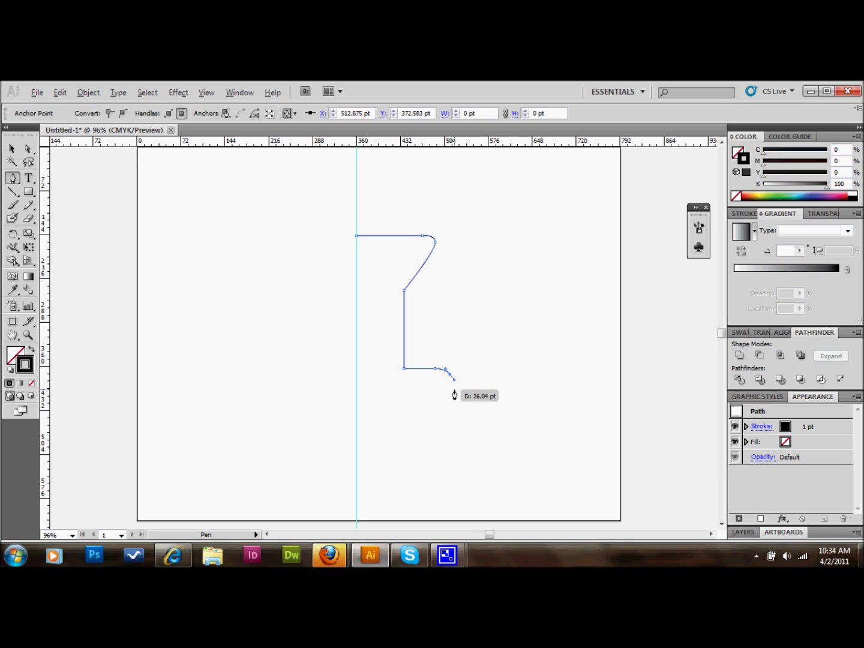
click(453, 388)
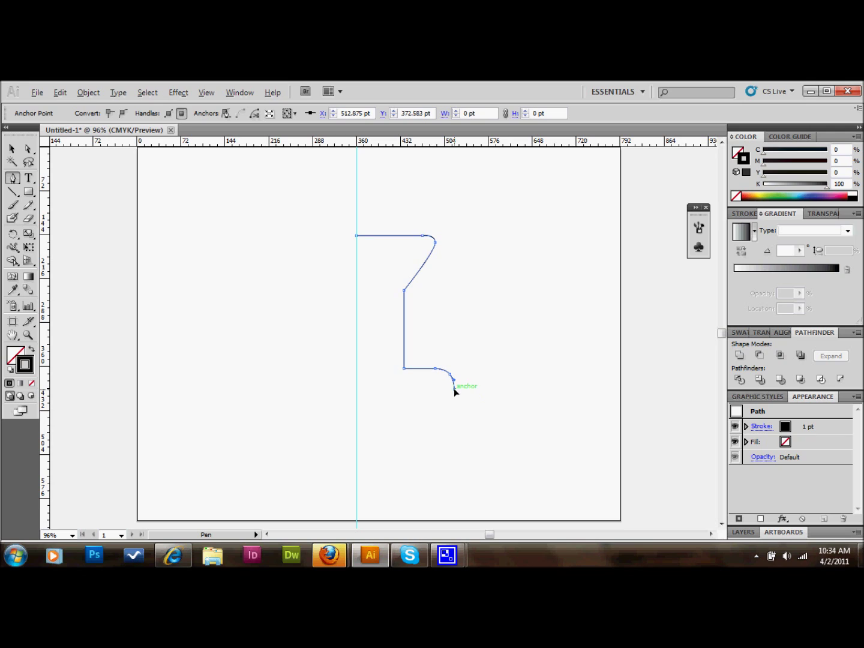
click(357, 390)
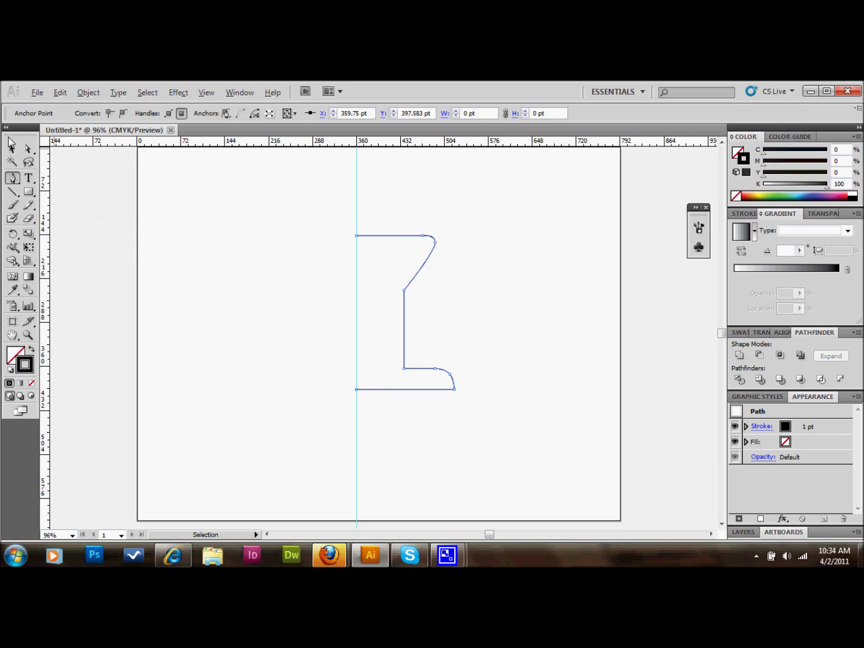
click(29, 149)
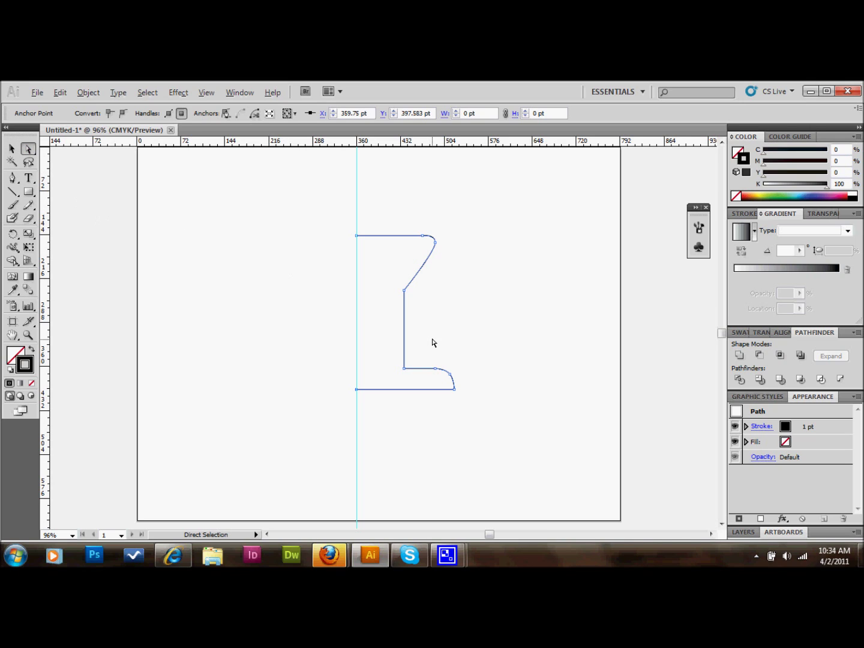
- Select the bottom-right curve's anchors and nudge them left twice
drag(429, 344, 465, 408)
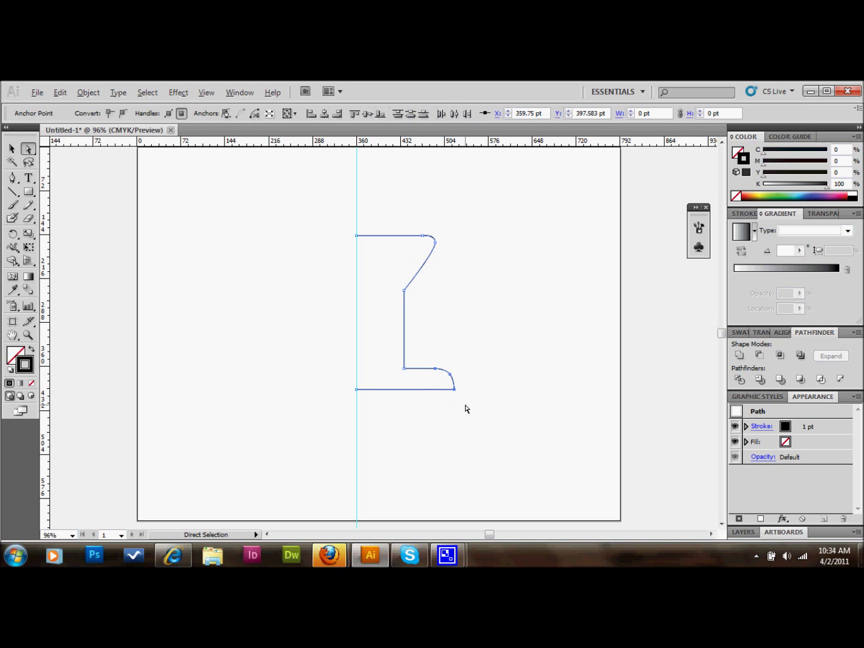
key(Left)
key(Left)
key(Left)
key(Left)
key(Left)
key(Left)
key(Left)
key(Left)
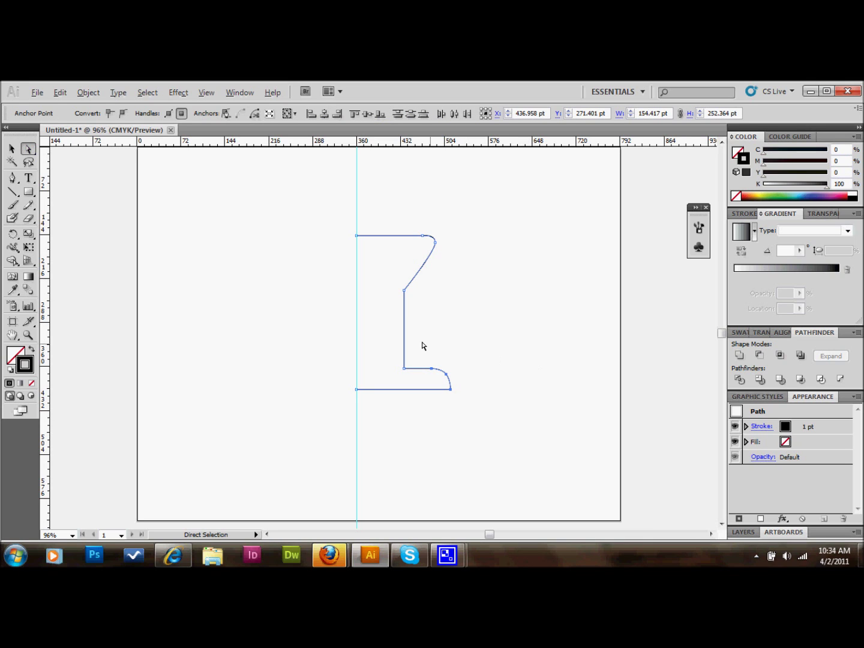
drag(424, 345, 474, 411)
key(Left)
key(Left)
key(Left)
key(Left)
key(Left)
key(Left)
key(Left)
key(Left)
key(Left)
key(Left)
key(Left)
key(Left)
key(Left)
key(Left)
key(Left)
- Place a second vertical guide beside the path and lock the guides
drag(51, 393, 436, 392)
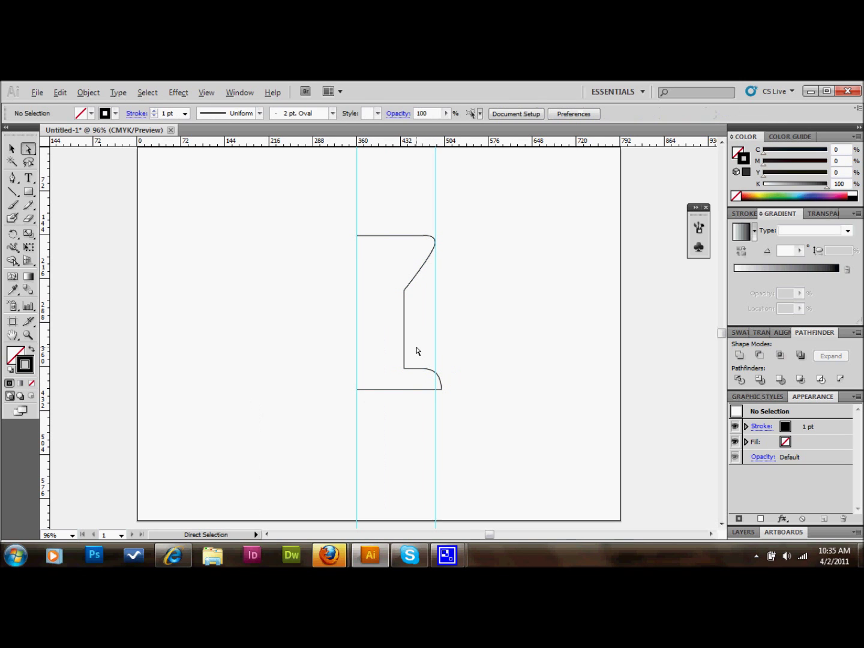
drag(419, 349, 465, 415)
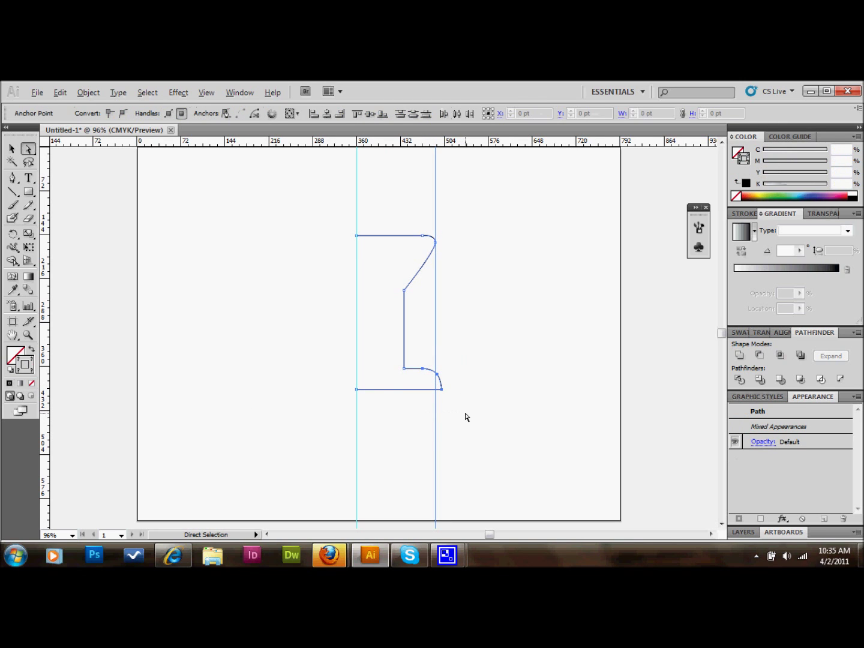
click(480, 338)
click(207, 93)
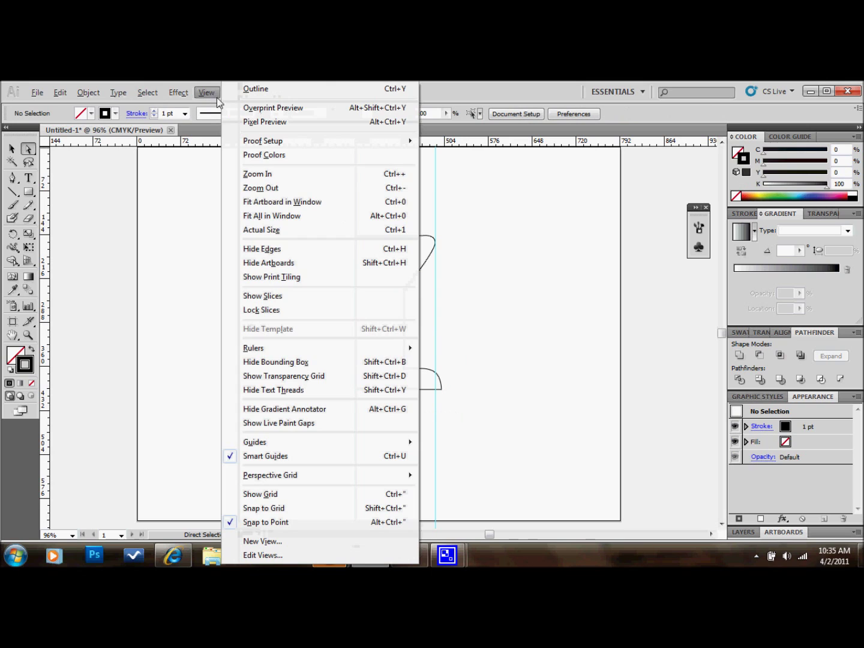
mouse_move(312, 443)
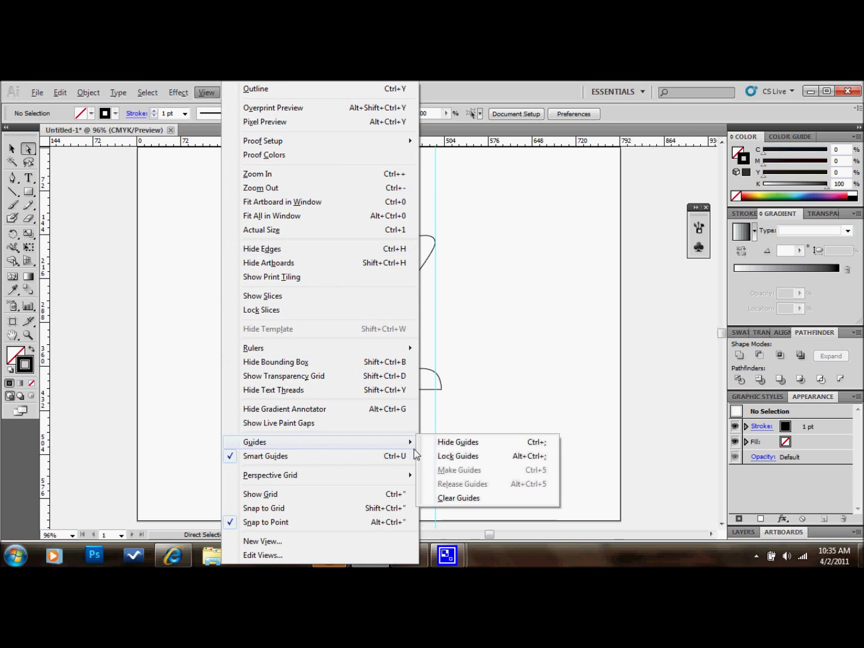
click(459, 456)
- Shift the bottom curve anchors left, moving the bottom-right anchor 8 pt toward the guide
drag(422, 355, 463, 410)
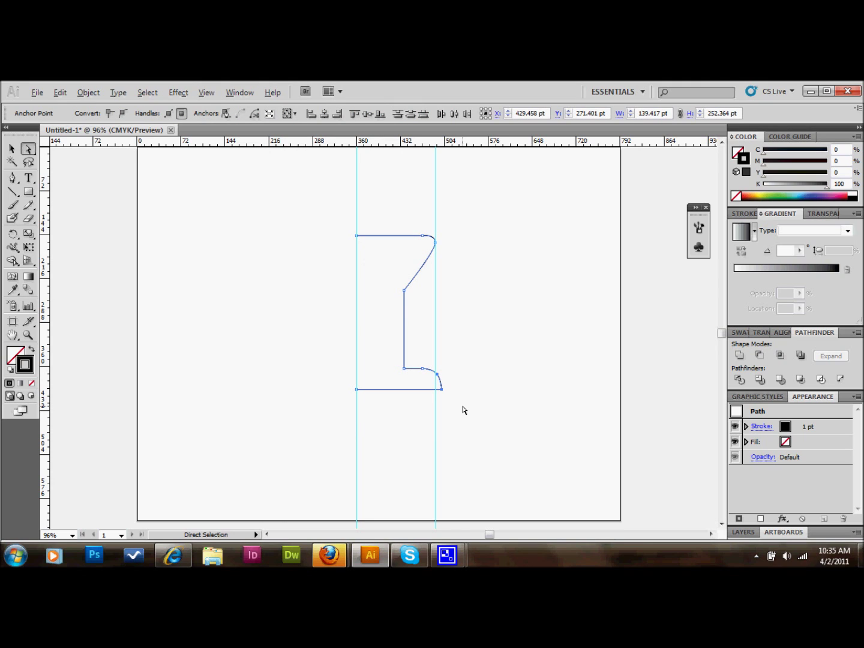
key(Left)
key(Left)
key(Left)
key(Left)
key(Left)
key(Left)
key(Left)
key(Left)
click(419, 363)
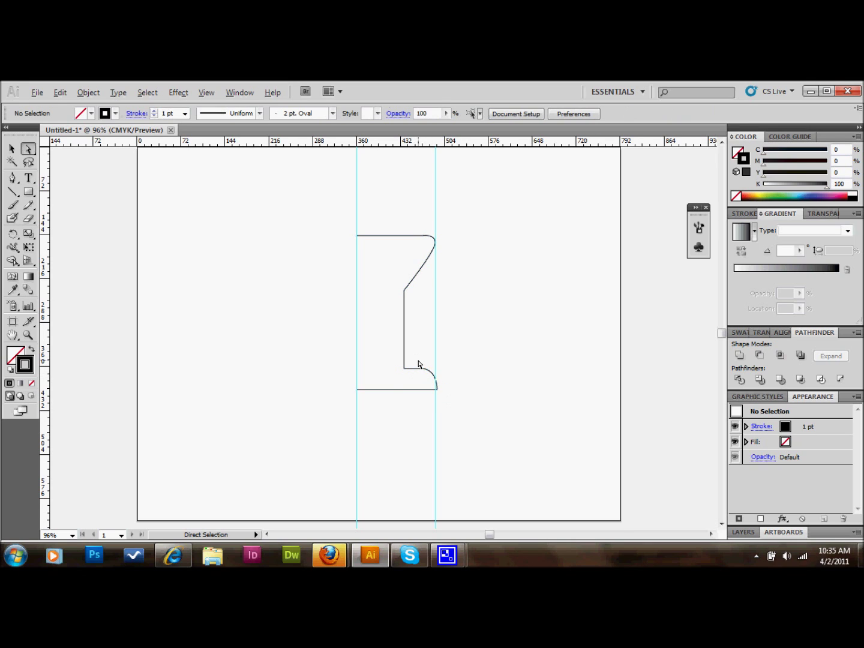
click(428, 369)
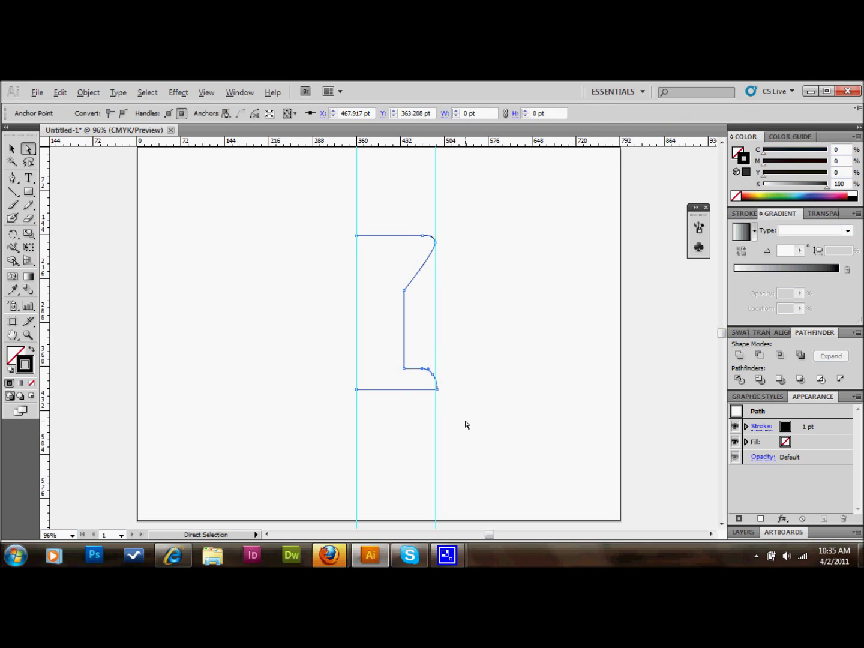
key(Left)
key(Left)
key(Left)
key(Left)
key(Left)
key(Left)
key(Left)
key(Left)
drag(413, 358, 452, 403)
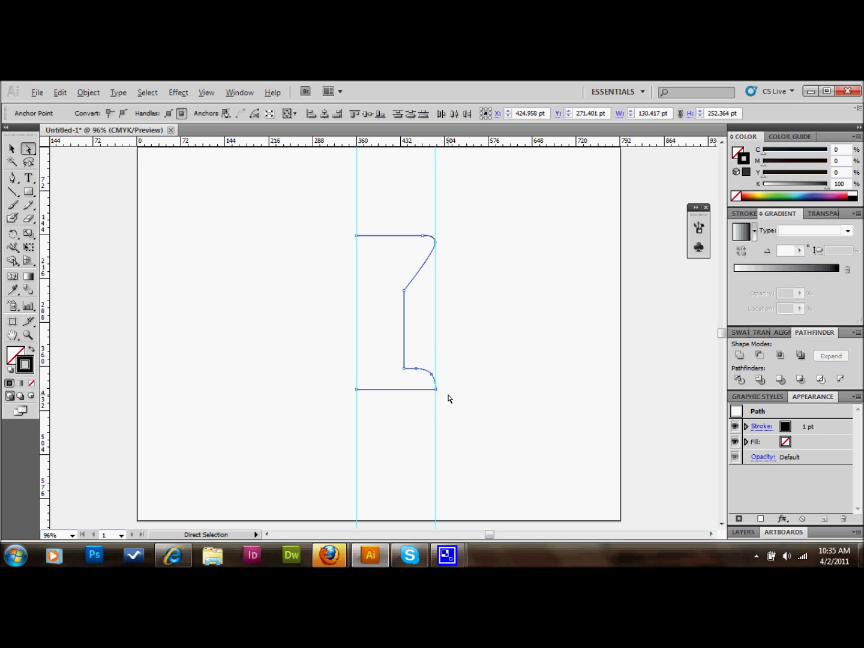
click(478, 385)
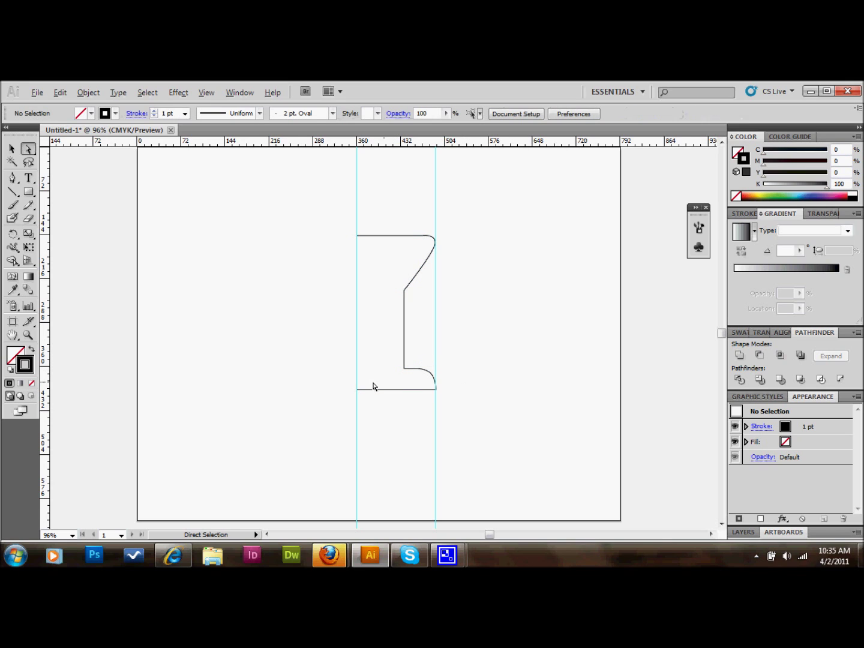
- Drag the bottom corner anchor's handle to round the corner into a smooth curve
drag(461, 387, 349, 399)
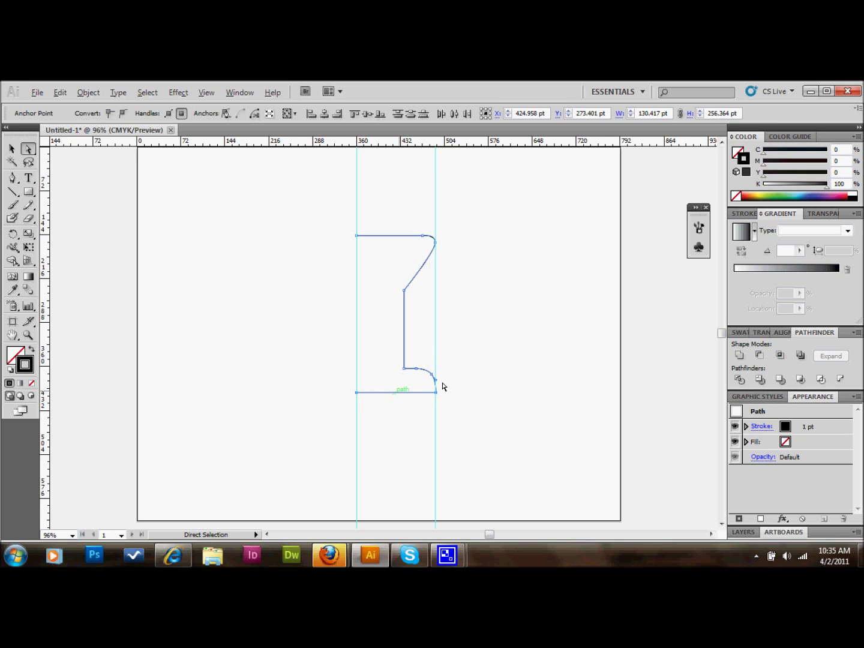
drag(433, 378, 463, 375)
click(470, 376)
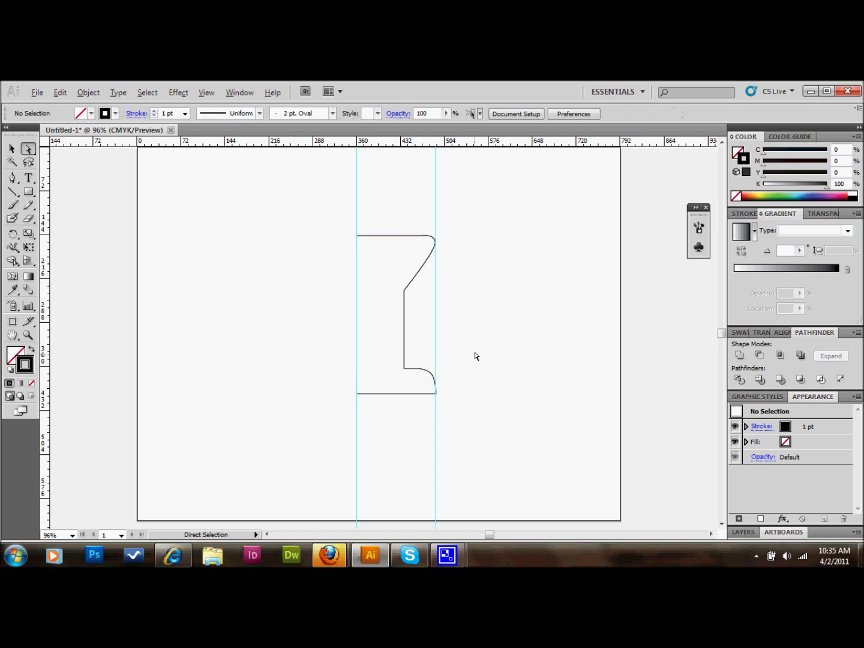
click(12, 148)
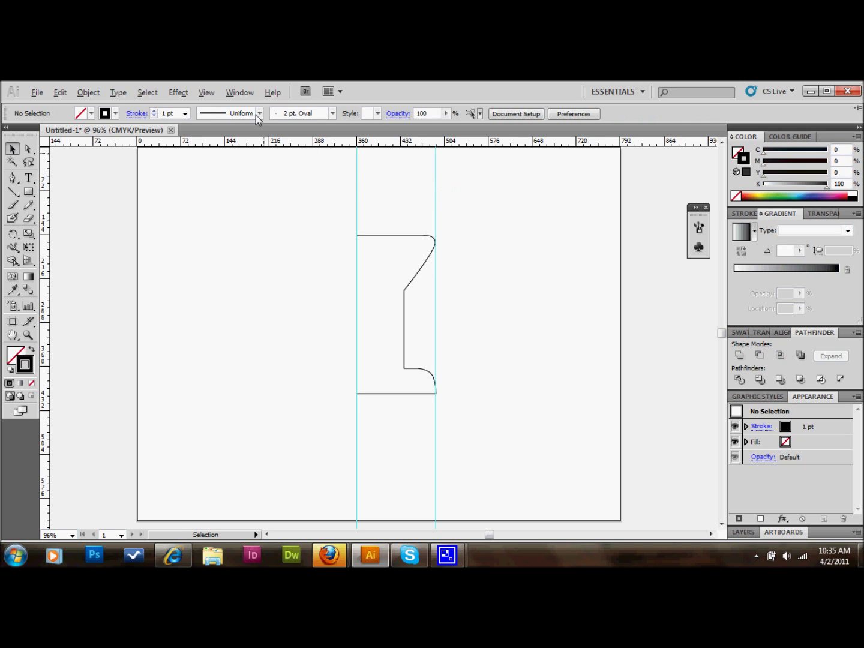
- Hide the guides with Ctrl+; and select the whole pin profile path
click(207, 92)
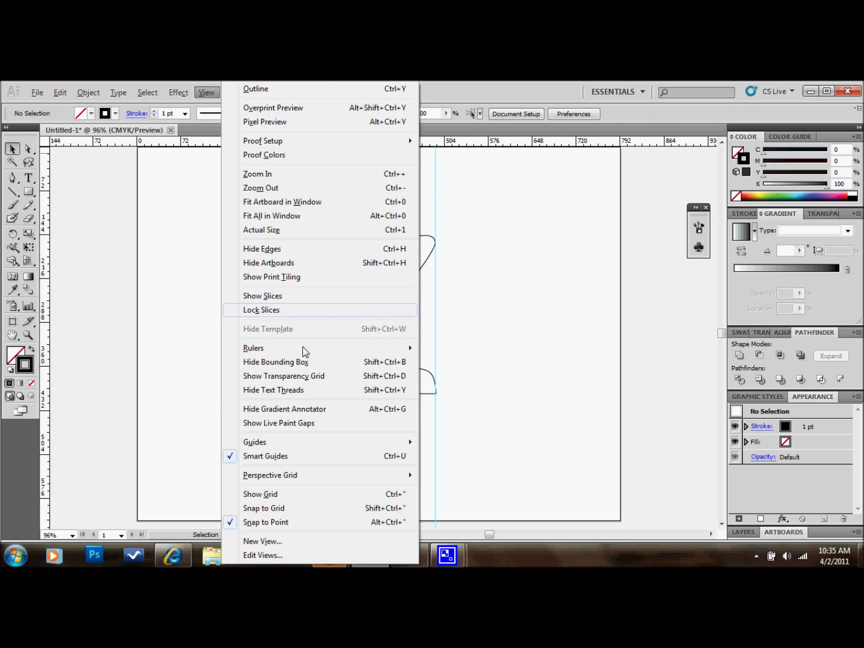
click(524, 404)
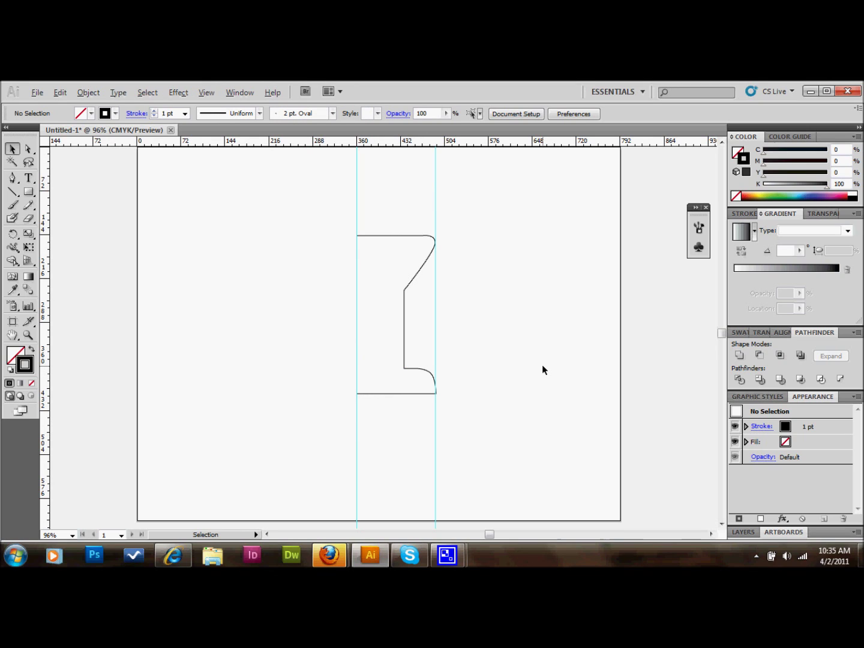
key(ctrl+semicolon)
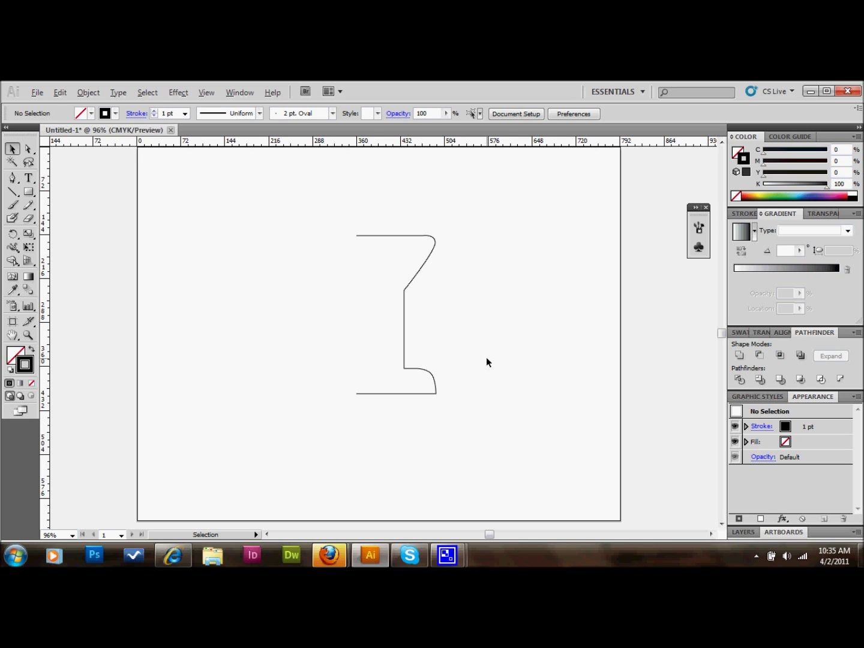
key(ctrl+a)
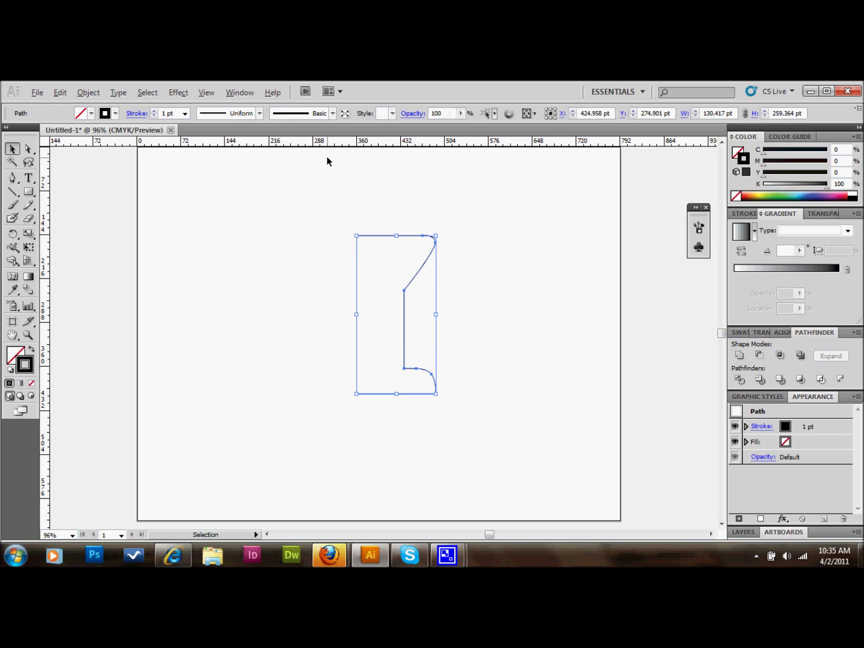
click(179, 93)
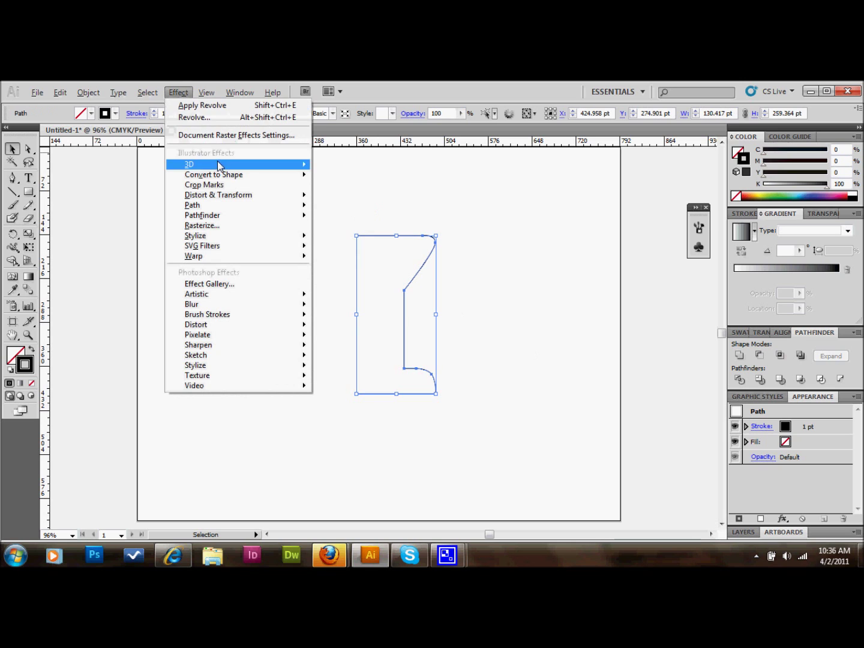
mouse_move(217, 166)
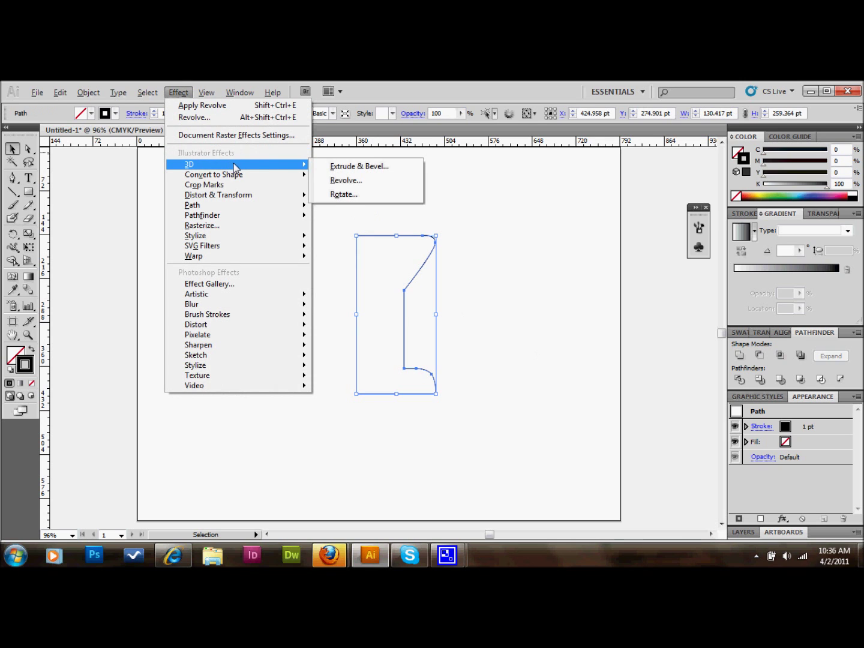
click(365, 179)
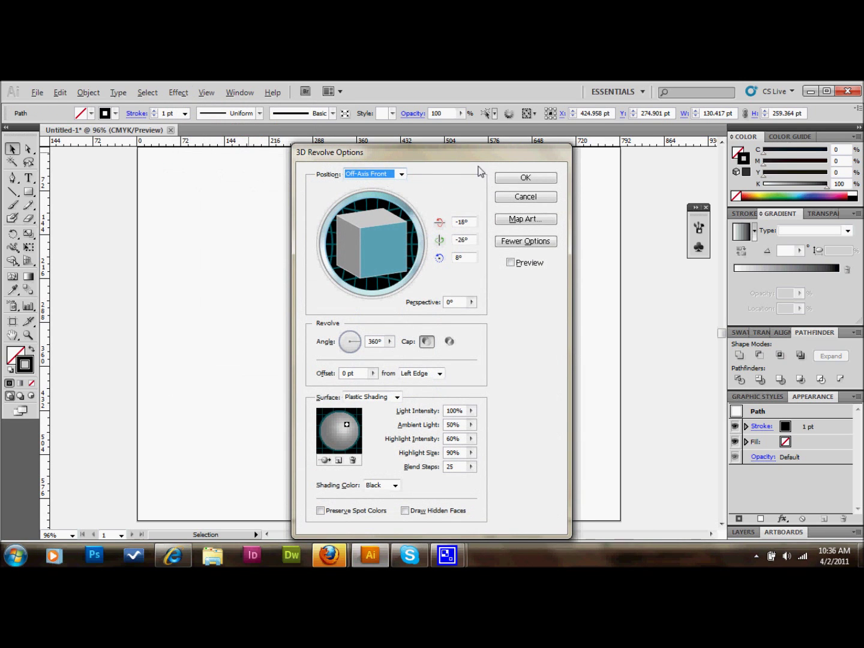
drag(467, 159, 631, 151)
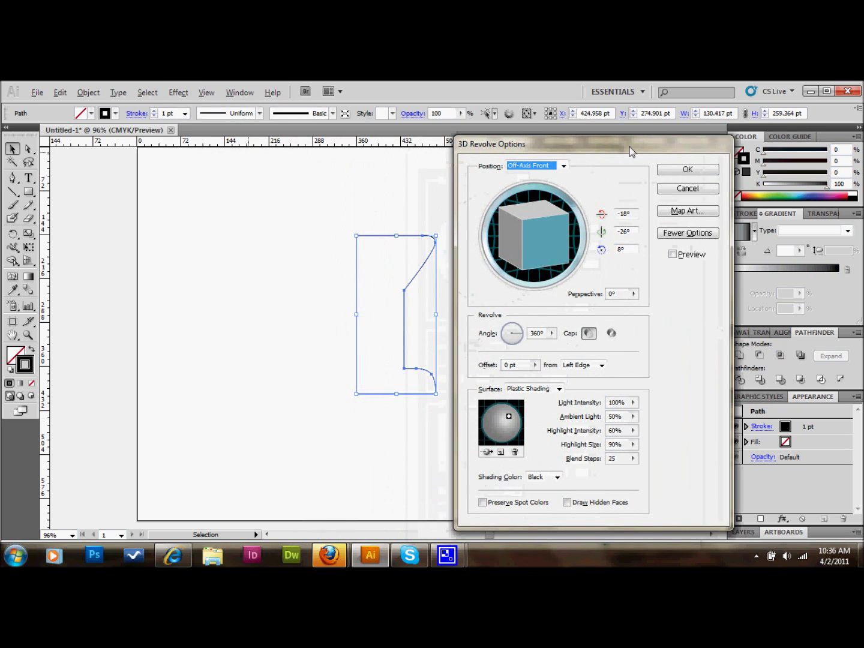
click(673, 254)
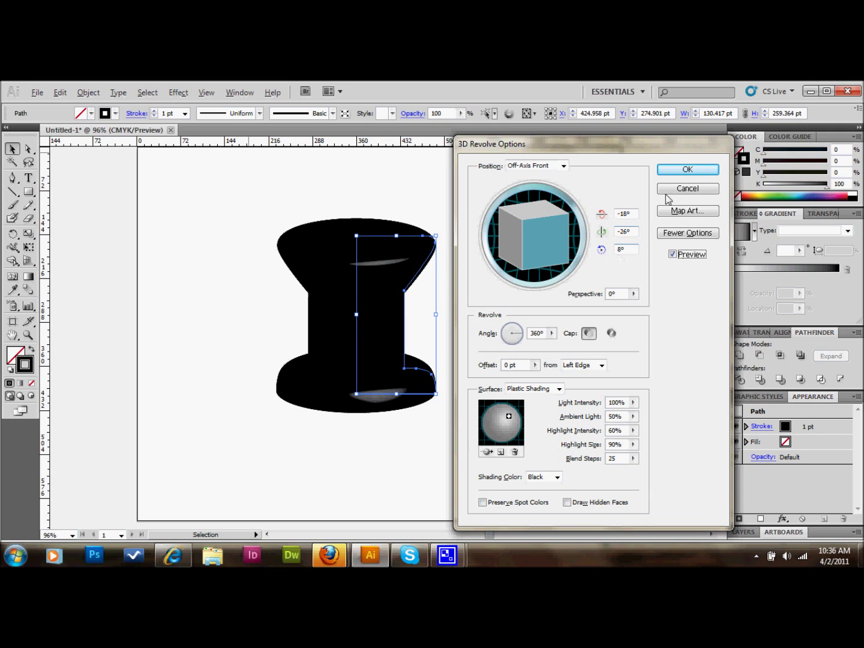
click(689, 189)
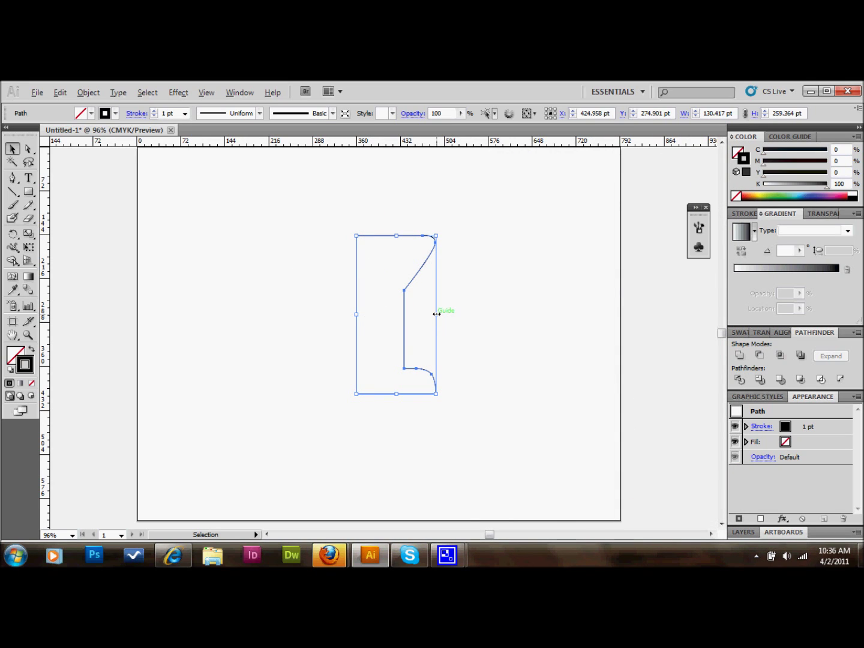
- Resize the profile to 95 pt wide by 244.031 pt tall, then reselect it
drag(437, 313, 414, 313)
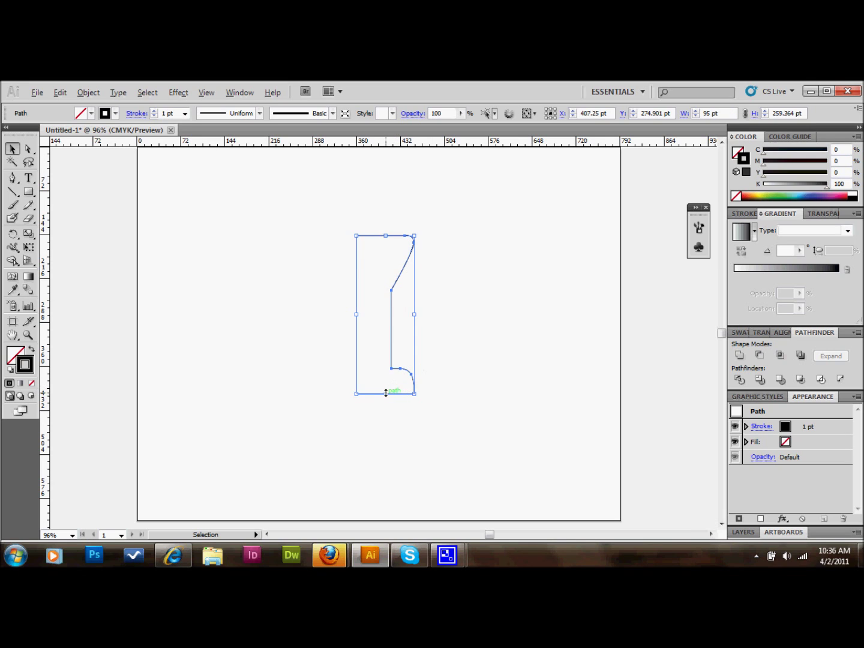
drag(386, 393, 386, 384)
click(453, 366)
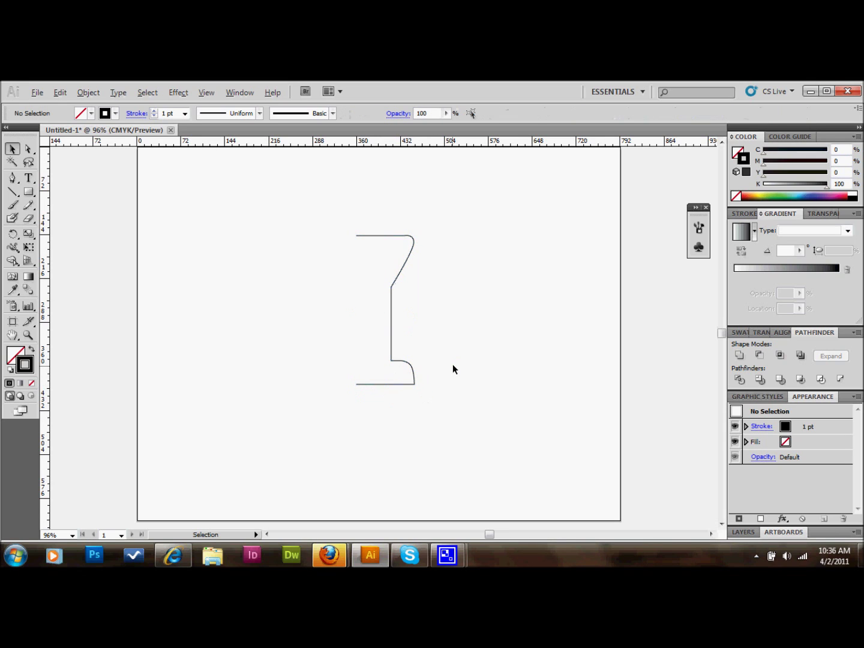
drag(334, 212, 446, 395)
click(207, 94)
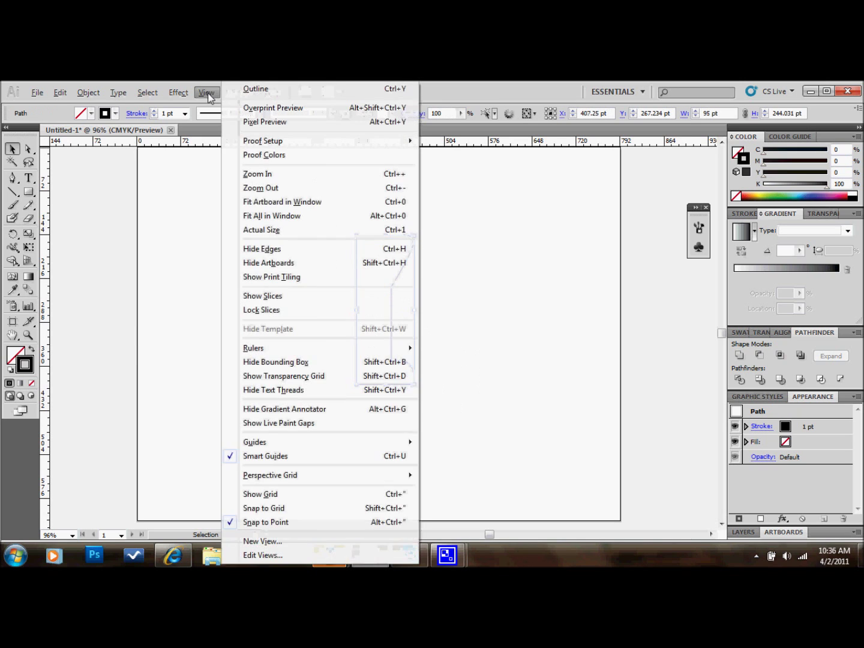
- Apply Effect > 3D > Revolve to the profile with Preview turned on
mouse_move(178, 92)
mouse_move(276, 166)
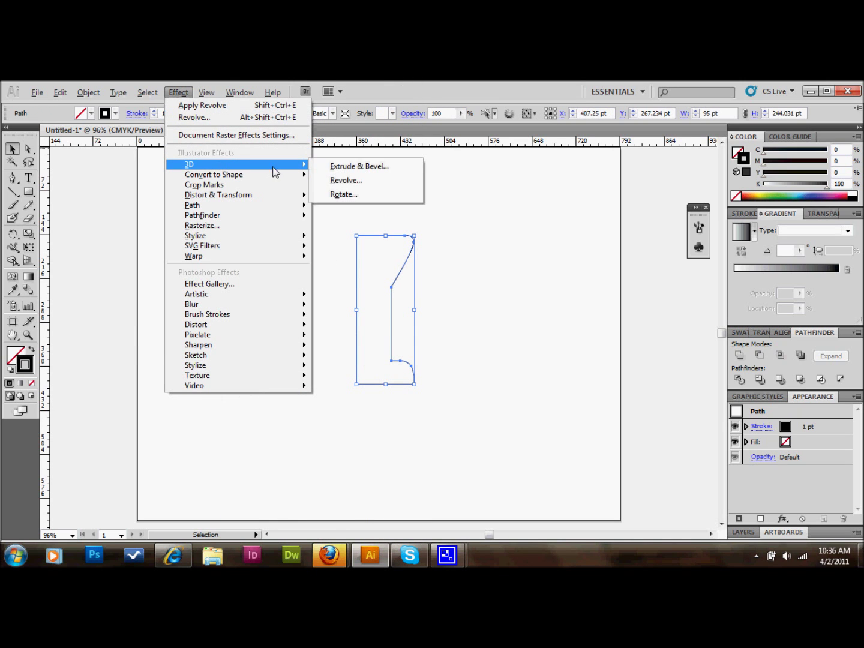
click(345, 180)
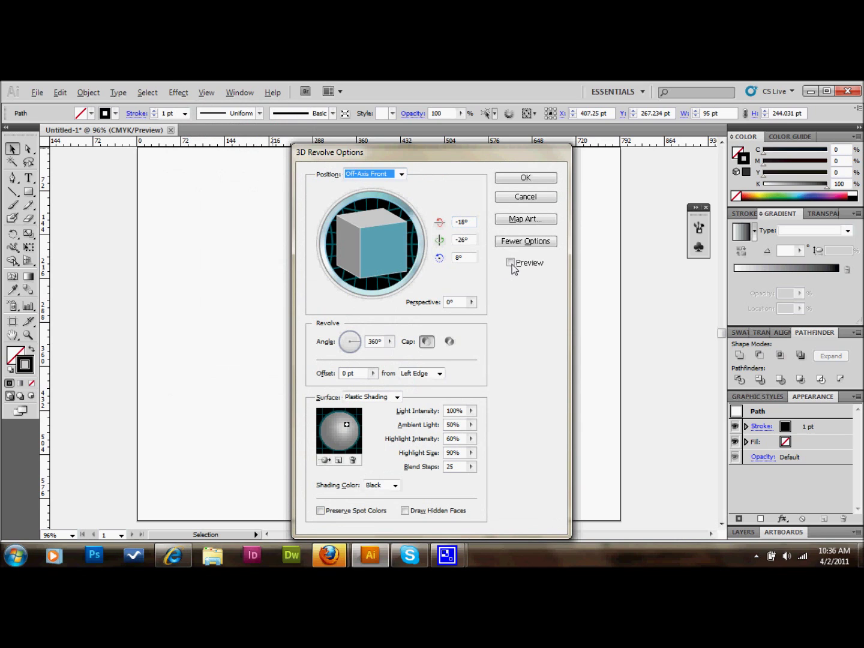
click(511, 262)
drag(436, 153, 599, 153)
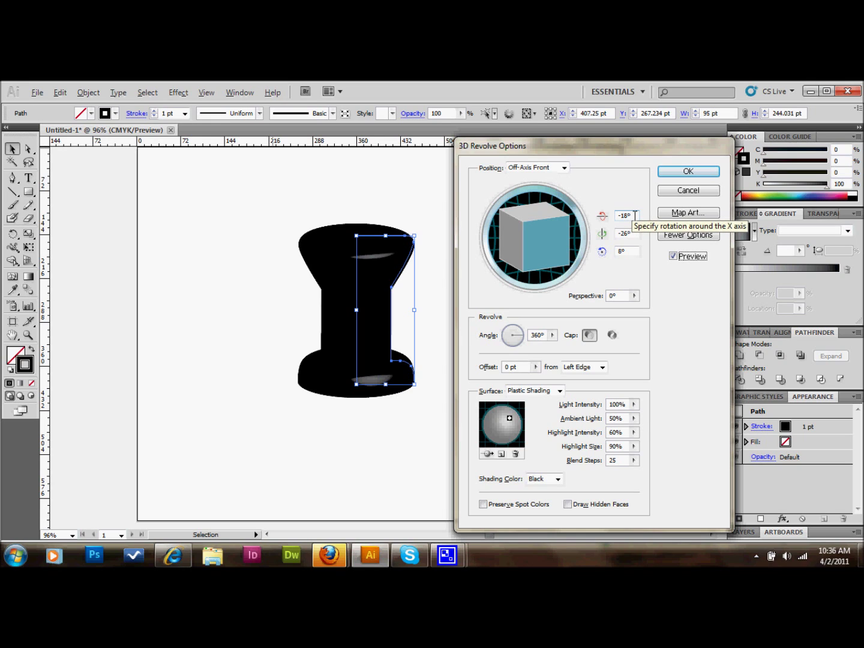
- Set the revolve rotation to -38°, -28° and 36° on X, Y and Z
drag(635, 216, 611, 216)
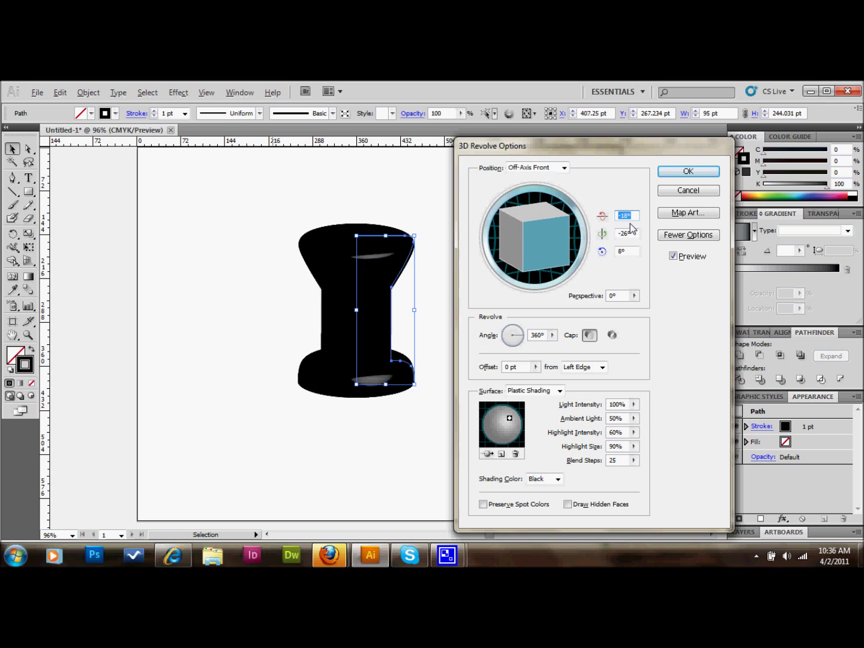
text(-)
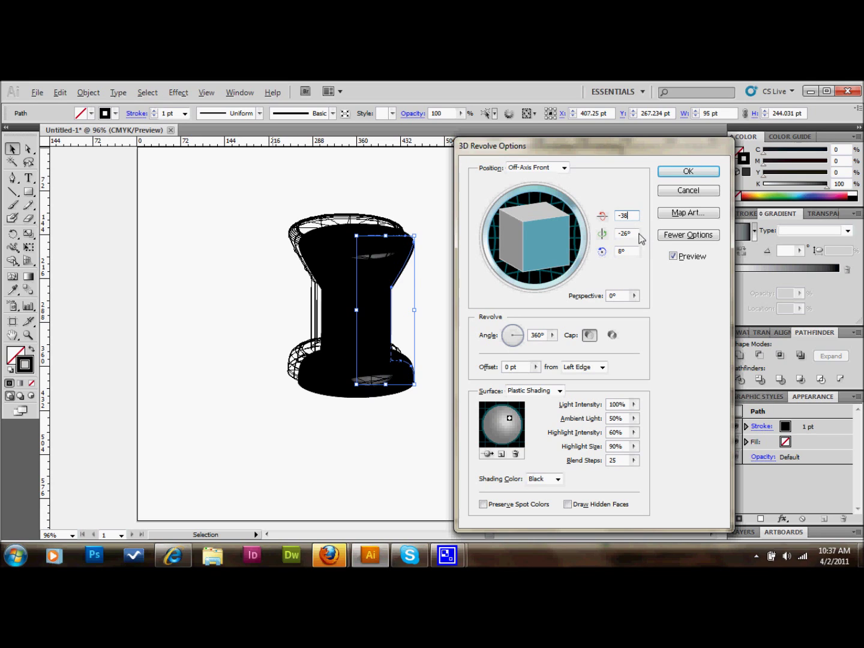
key(Tab)
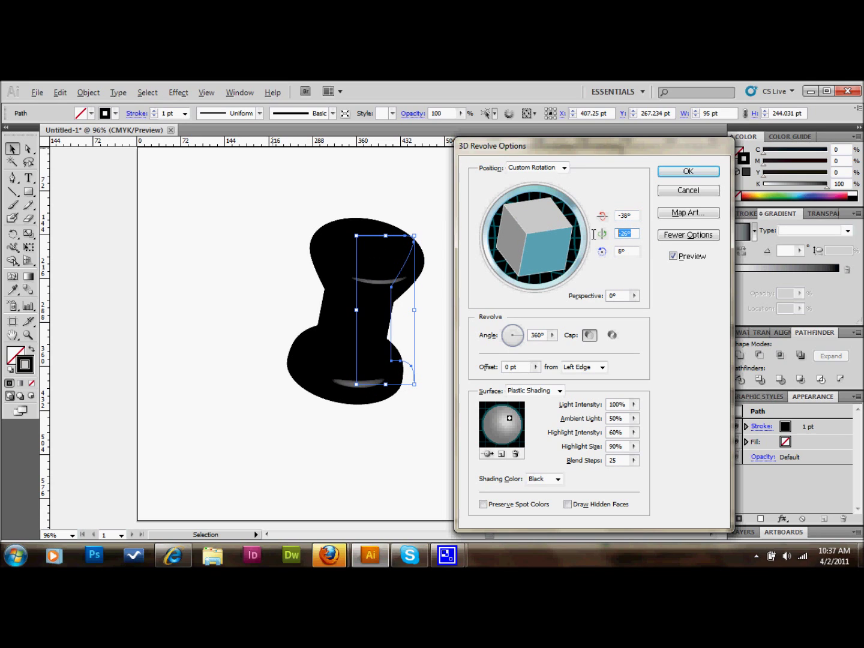
text(-2)
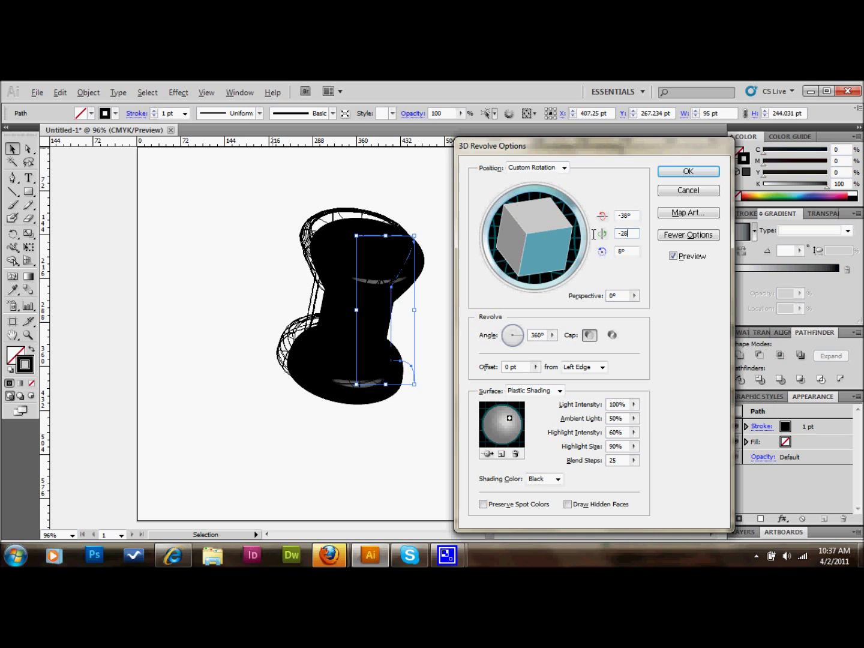
text(8)
key(Tab)
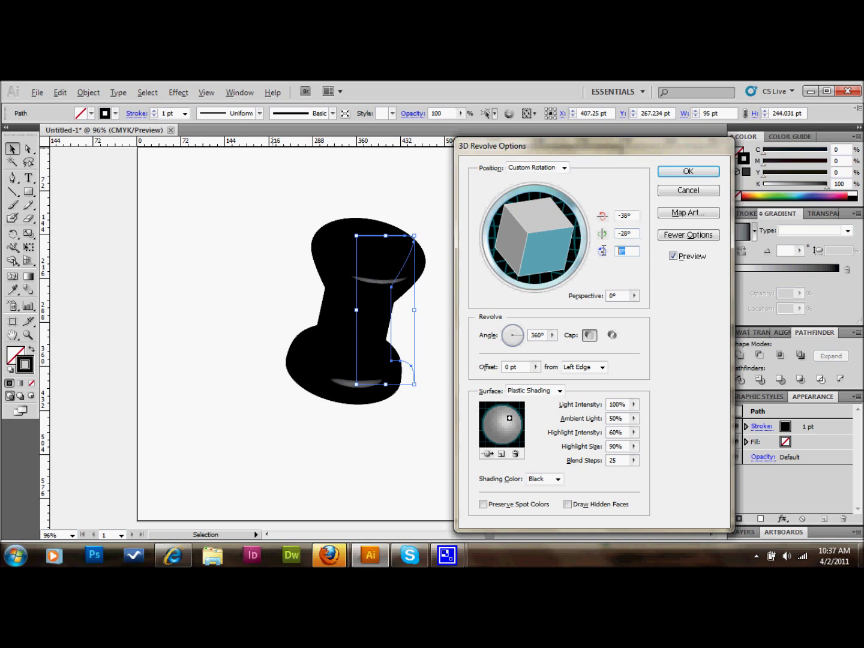
text(38)
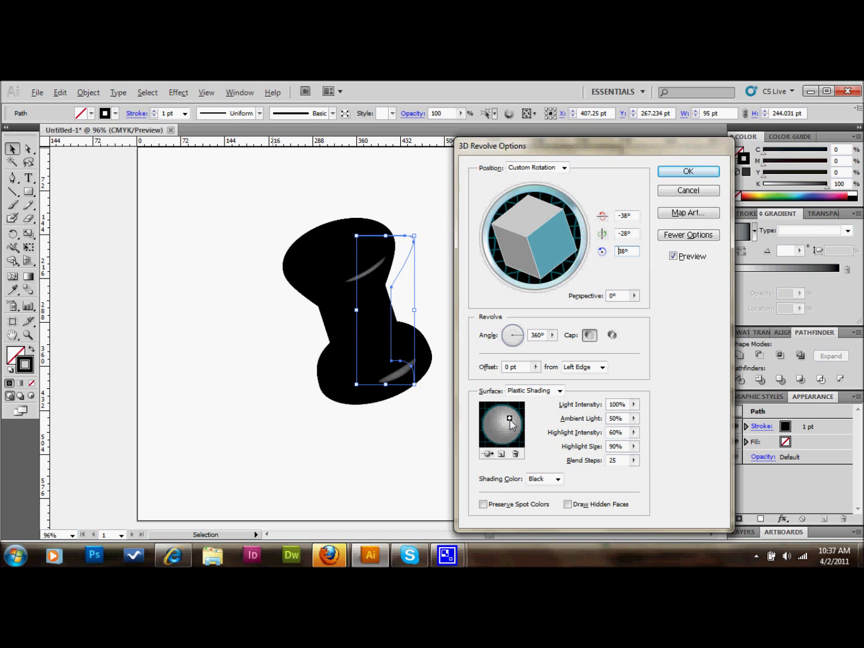
- Move the light source toward the left and expand More Options for the Plastic Shading settings
mouse_move(509, 417)
mouse_down()
mouse_move(498, 419)
mouse_move(509, 419)
mouse_up()
click(688, 236)
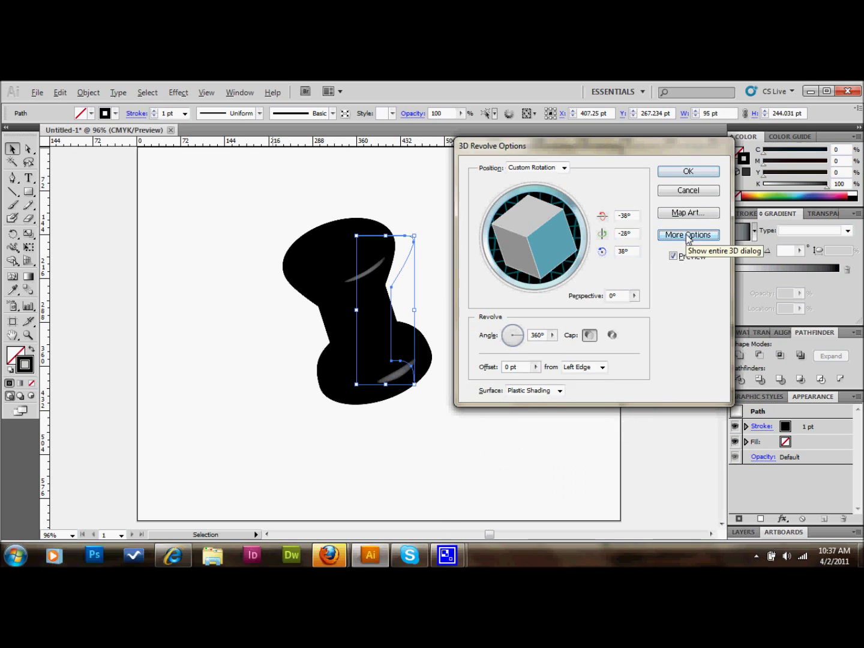
click(688, 235)
click(688, 235)
click(688, 236)
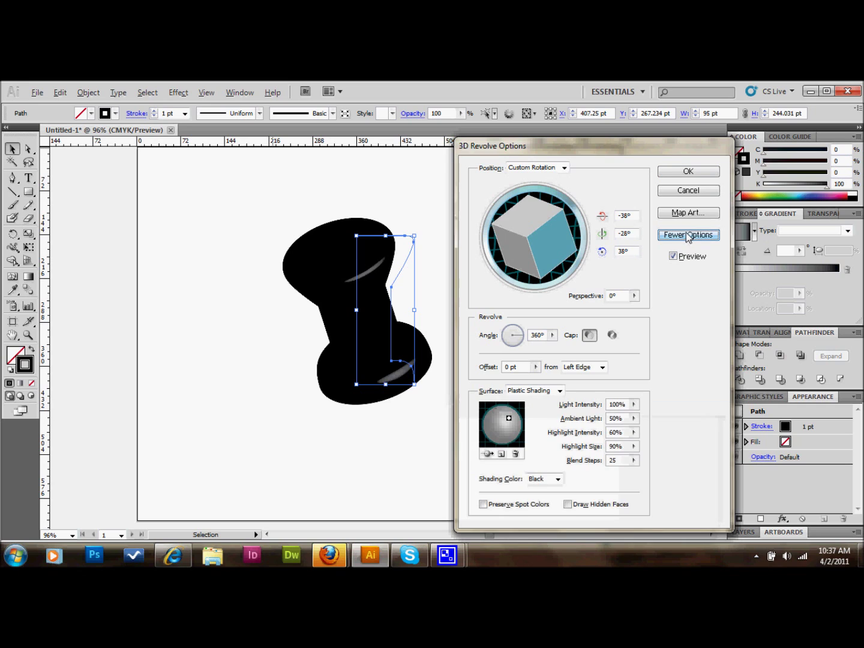
- Apply the revolve and recolour the pin's stroke bright green (69% cyan, 100% yellow)
click(689, 173)
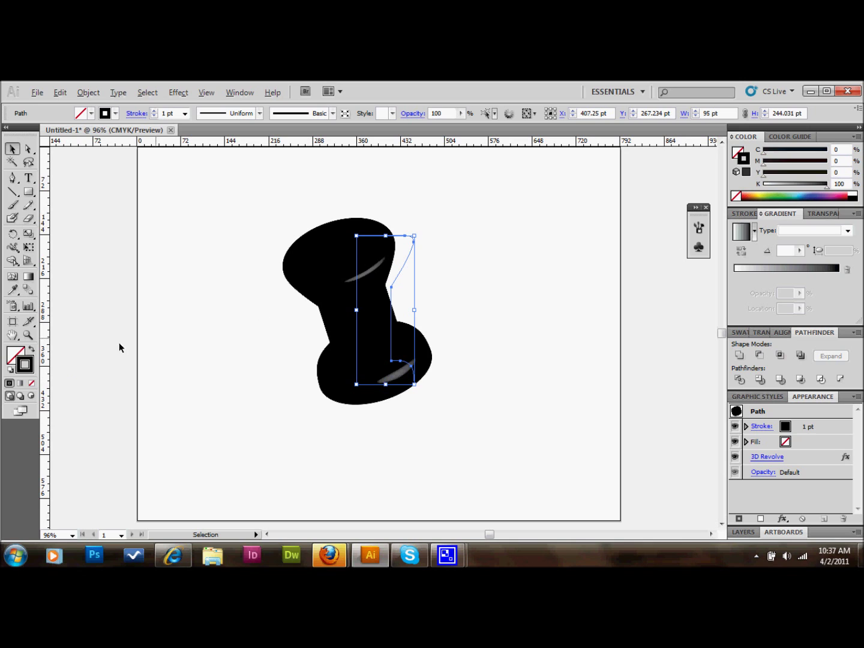
double_click(27, 366)
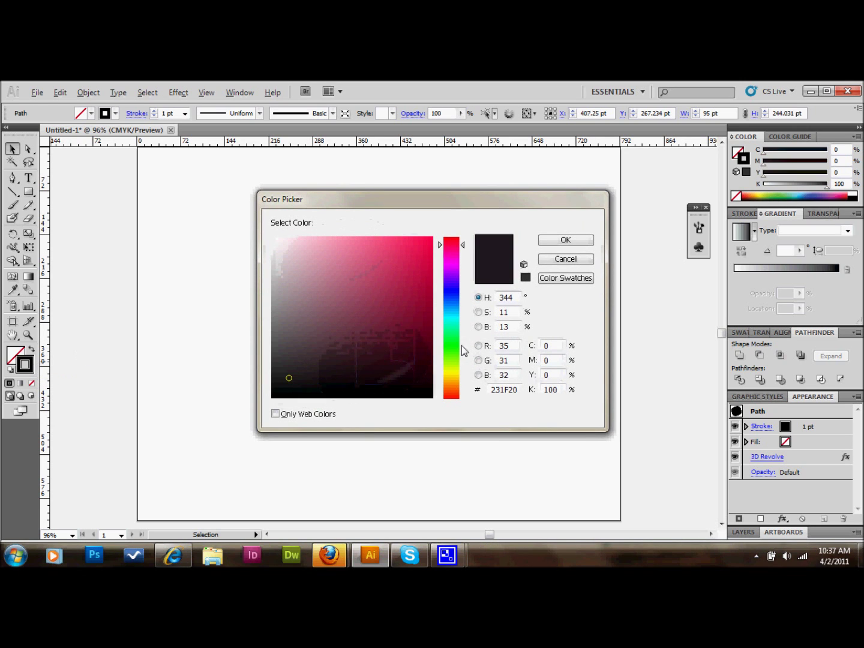
click(460, 348)
click(403, 355)
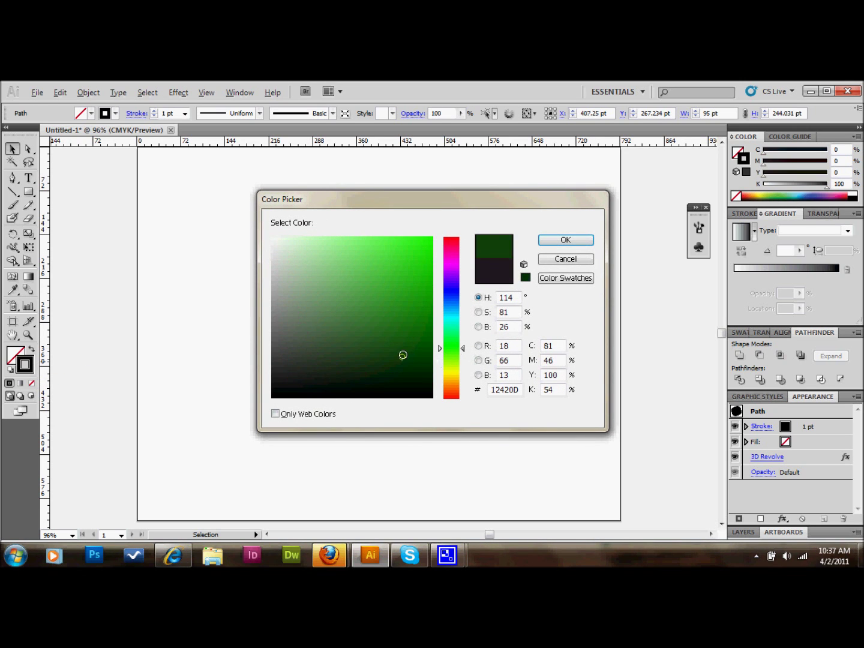
drag(403, 355, 392, 336)
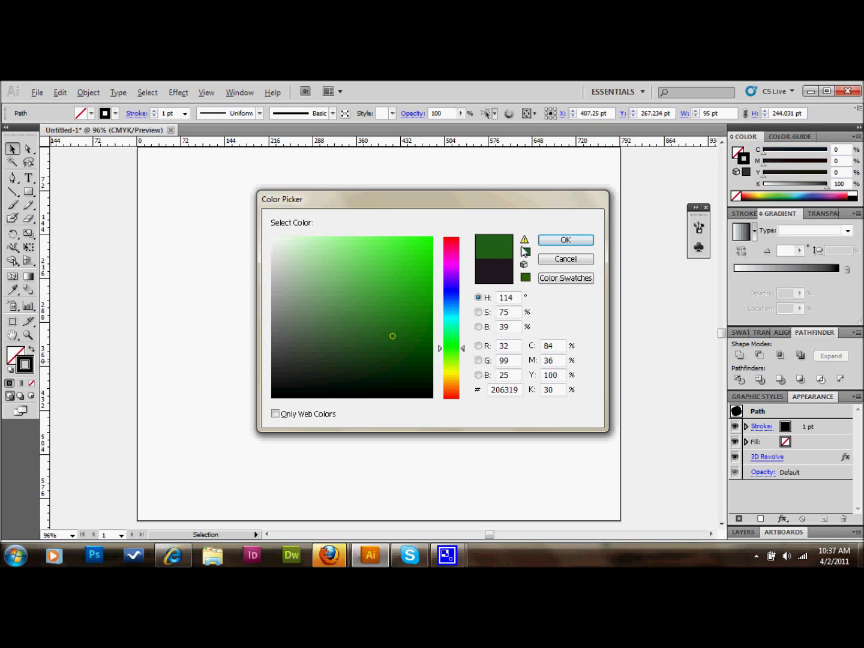
click(564, 241)
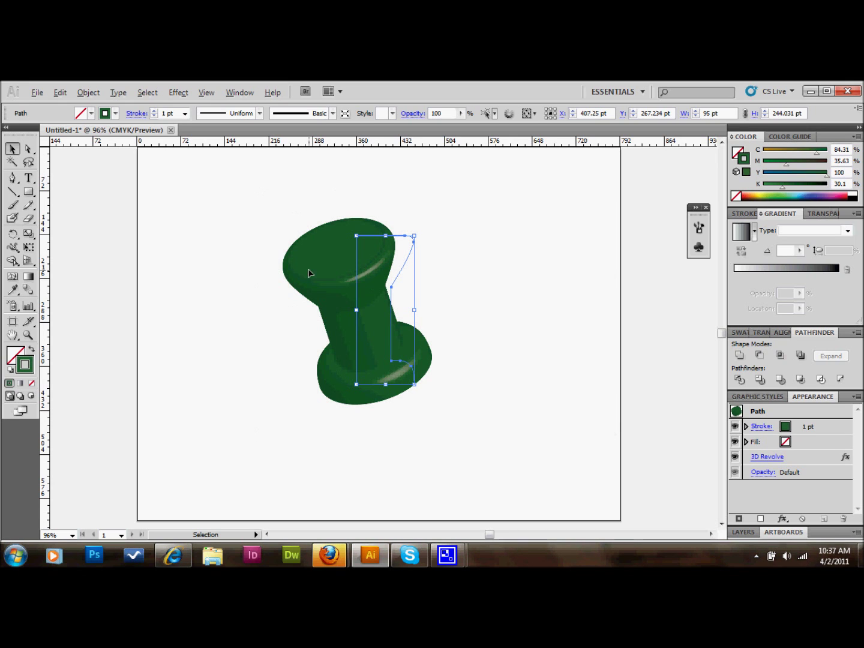
click(779, 193)
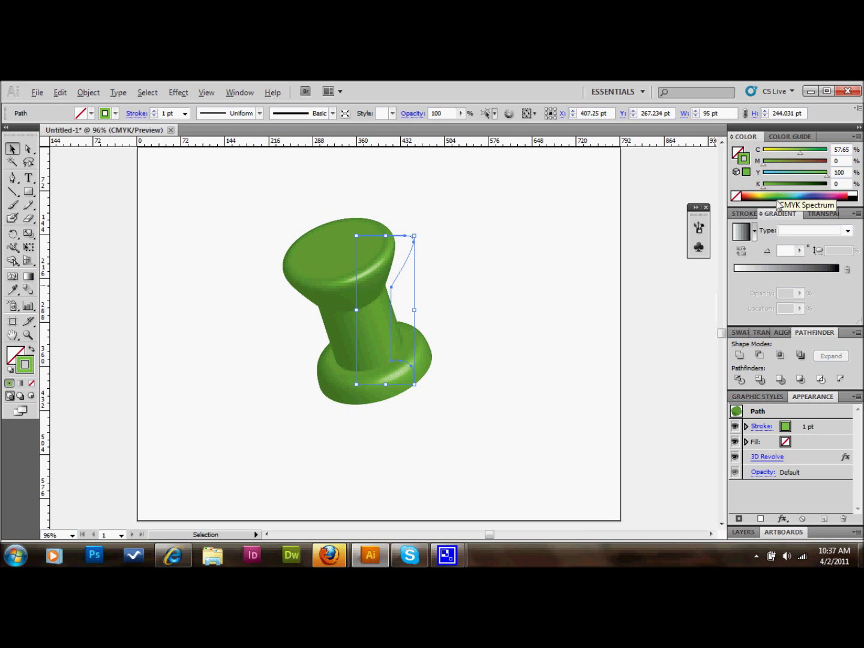
click(789, 192)
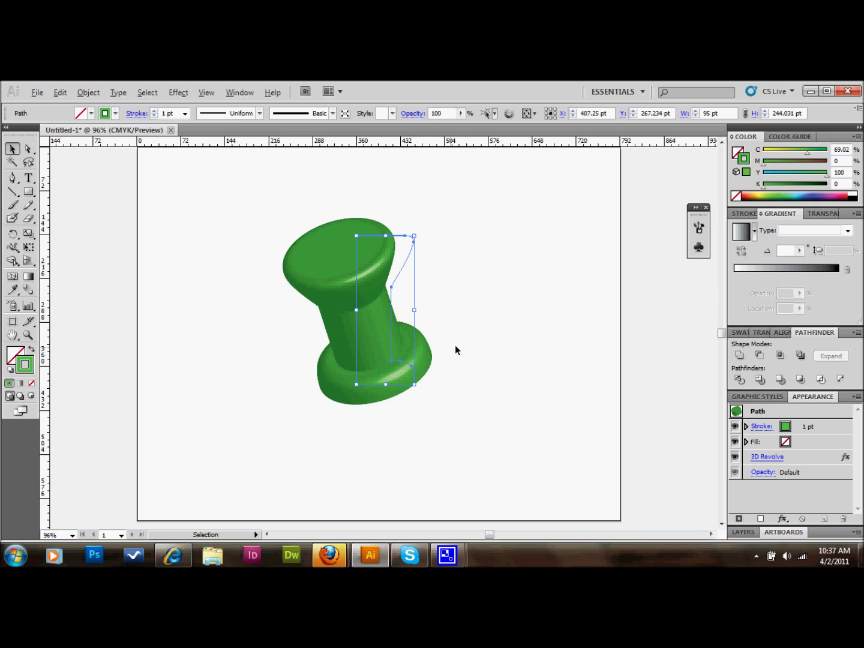
- Narrow the pushpin slightly, move it up and left, and check its top-left anchor
drag(414, 310, 409, 313)
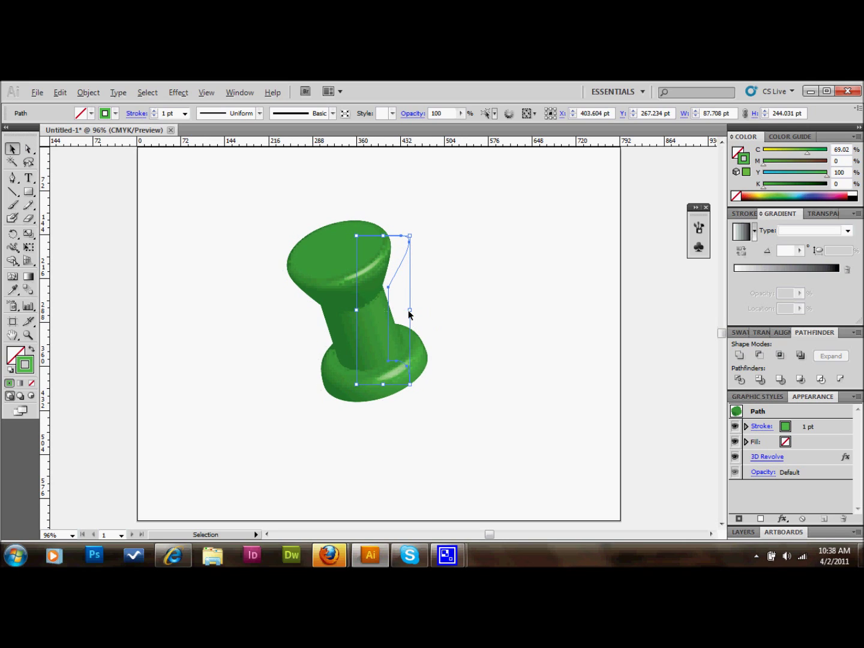
click(264, 245)
drag(354, 324, 301, 290)
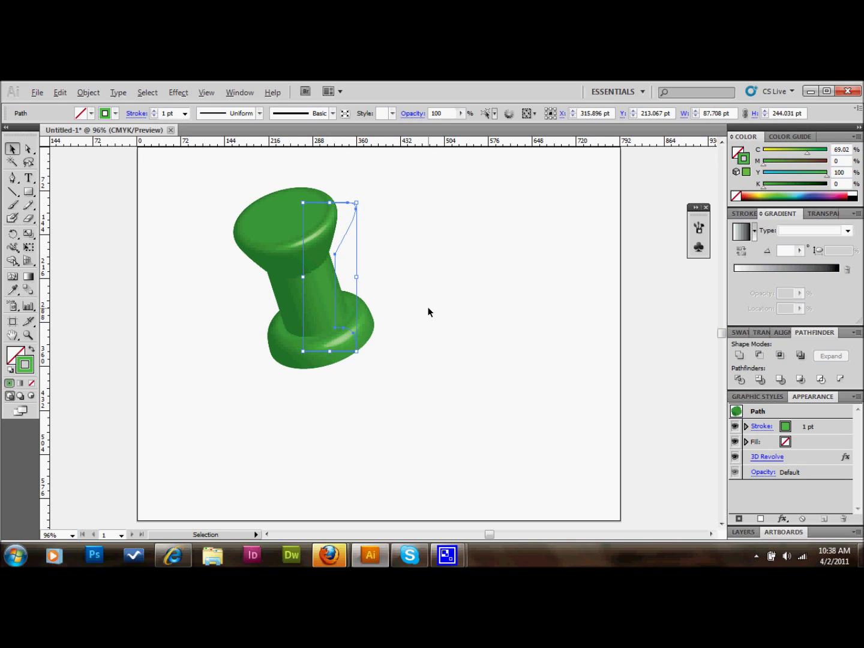
click(418, 252)
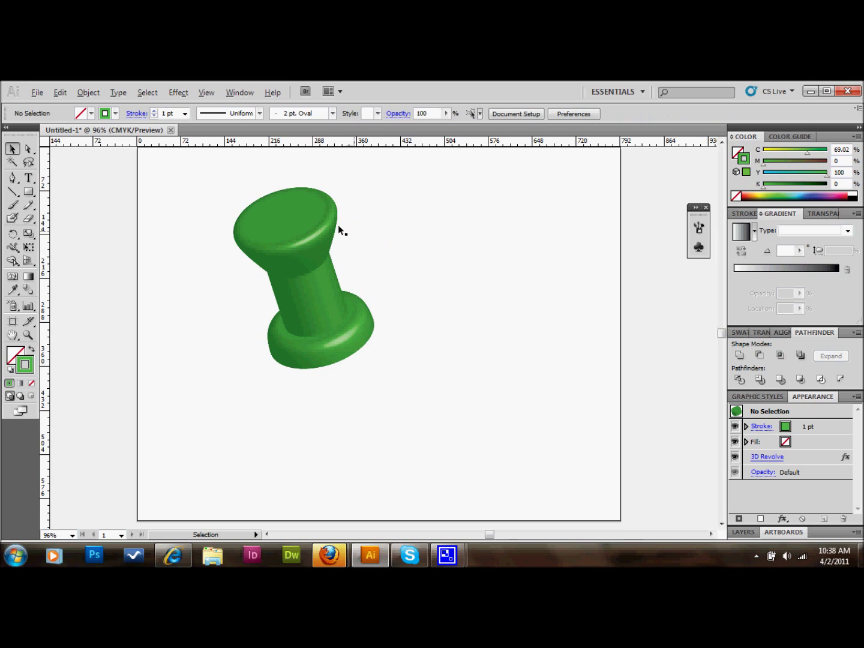
click(302, 205)
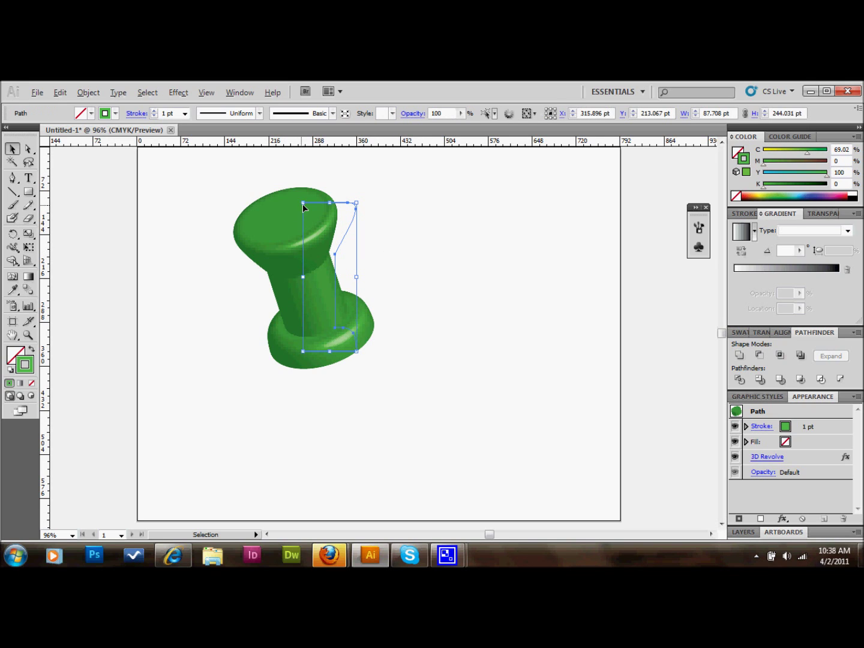
click(28, 149)
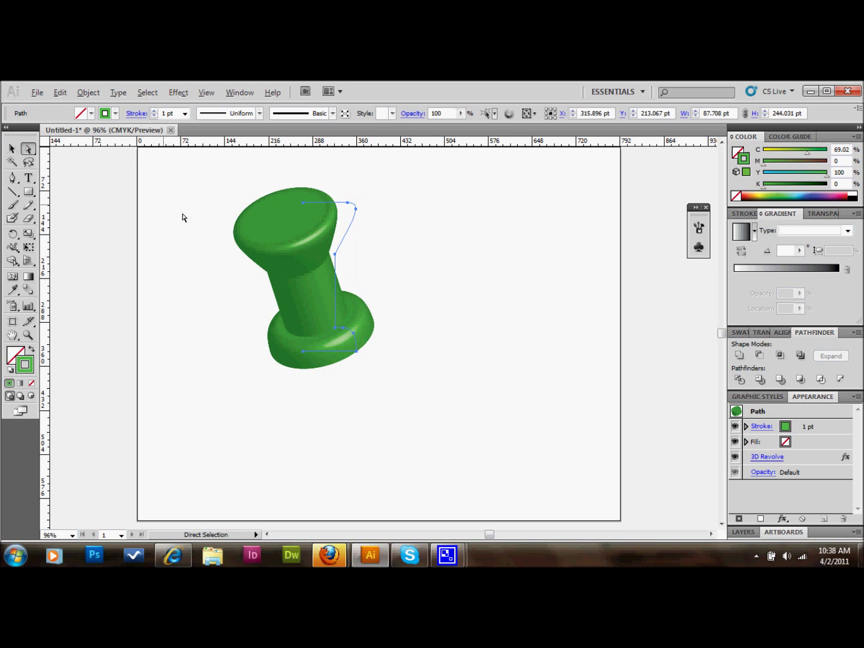
click(303, 202)
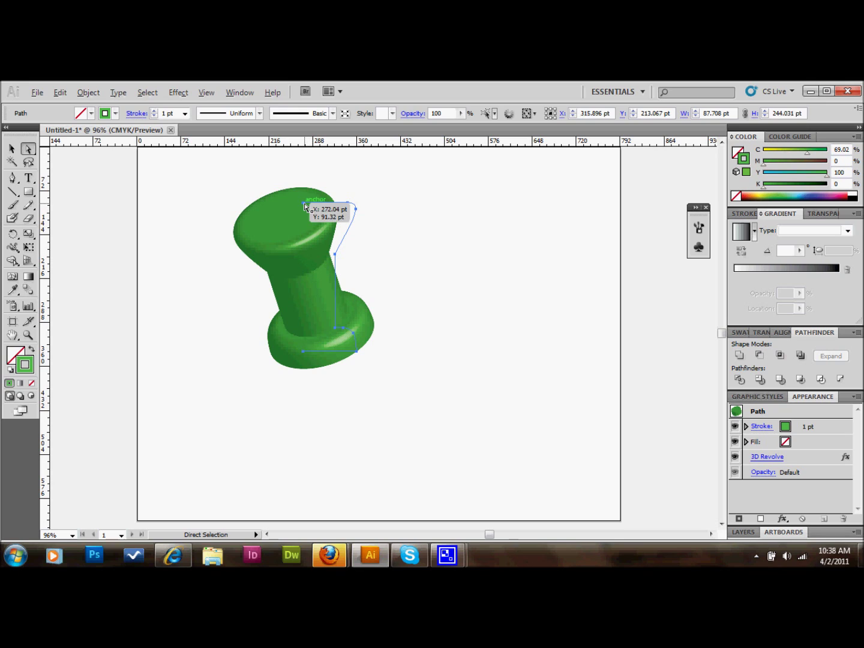
click(428, 235)
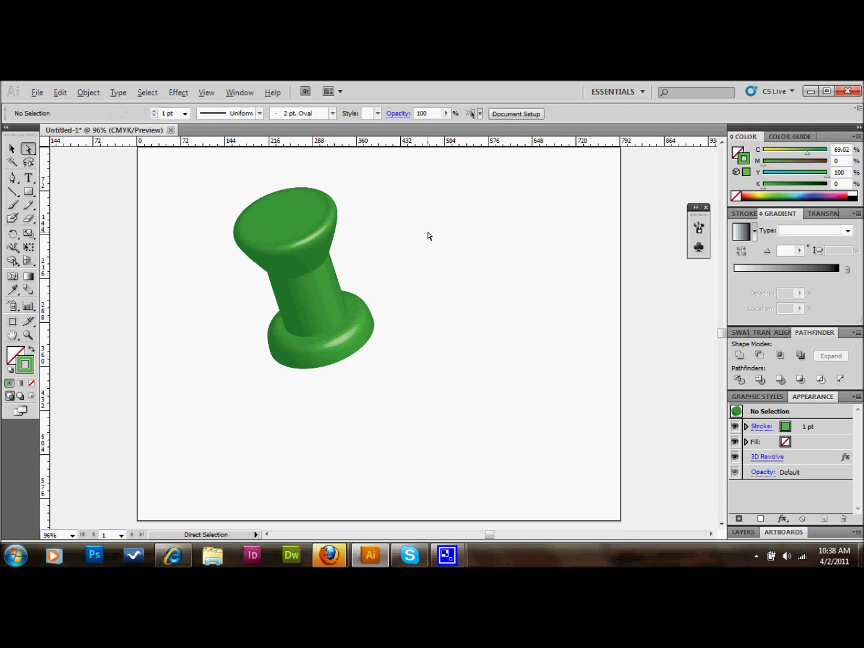
click(12, 148)
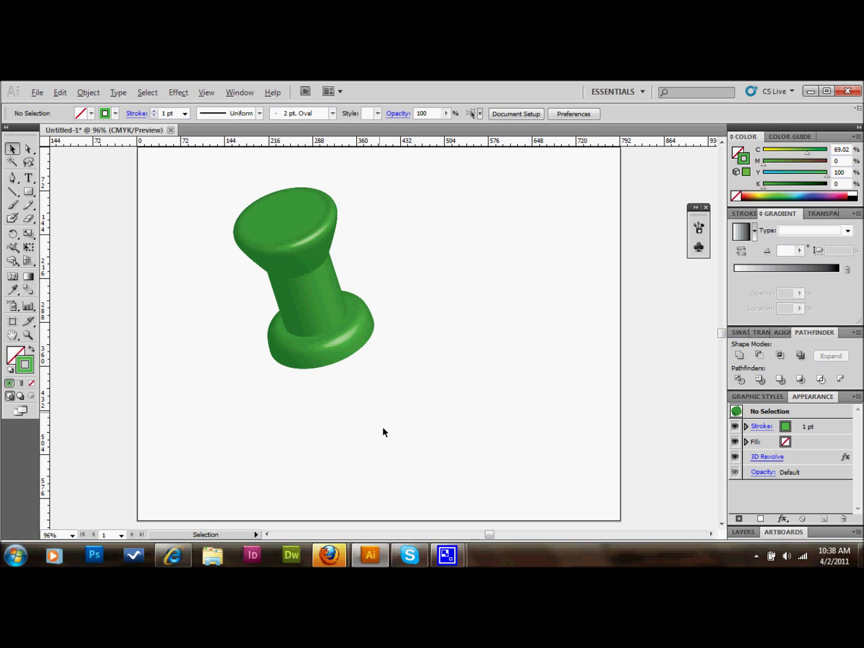
- Abandon a stray path started beside the pushpin and show the guides again
click(12, 177)
click(378, 334)
click(546, 334)
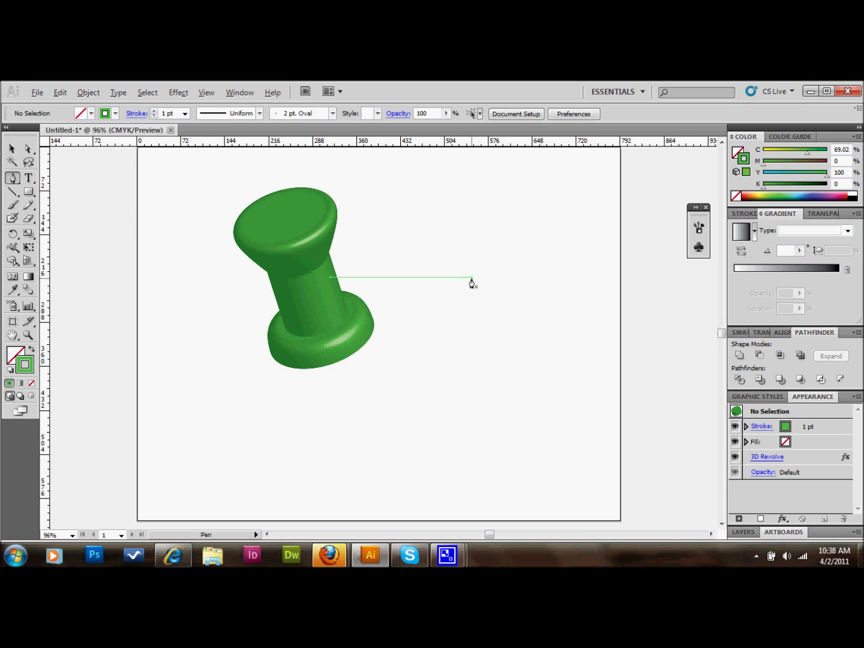
drag(472, 277, 498, 278)
key(v)
click(449, 274)
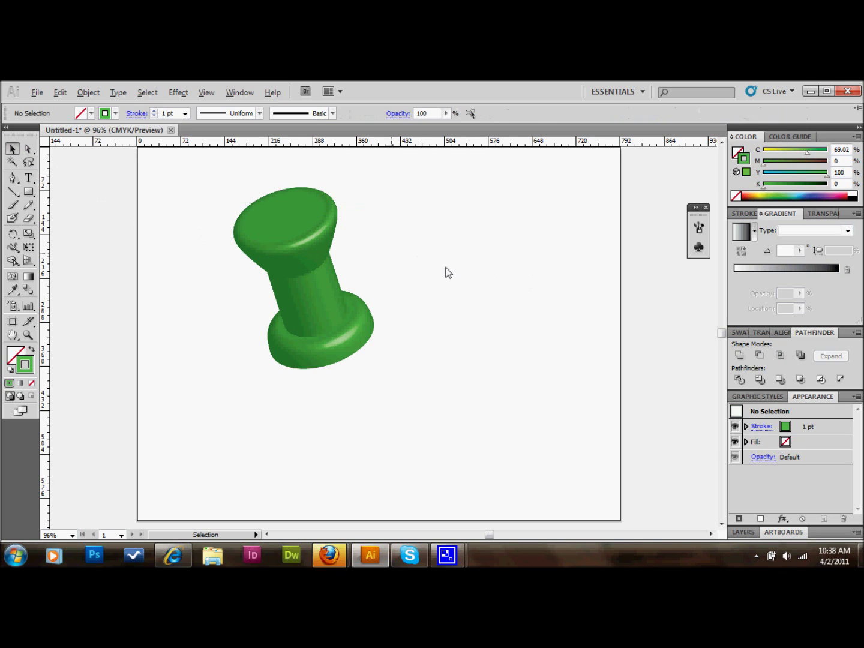
key(a)
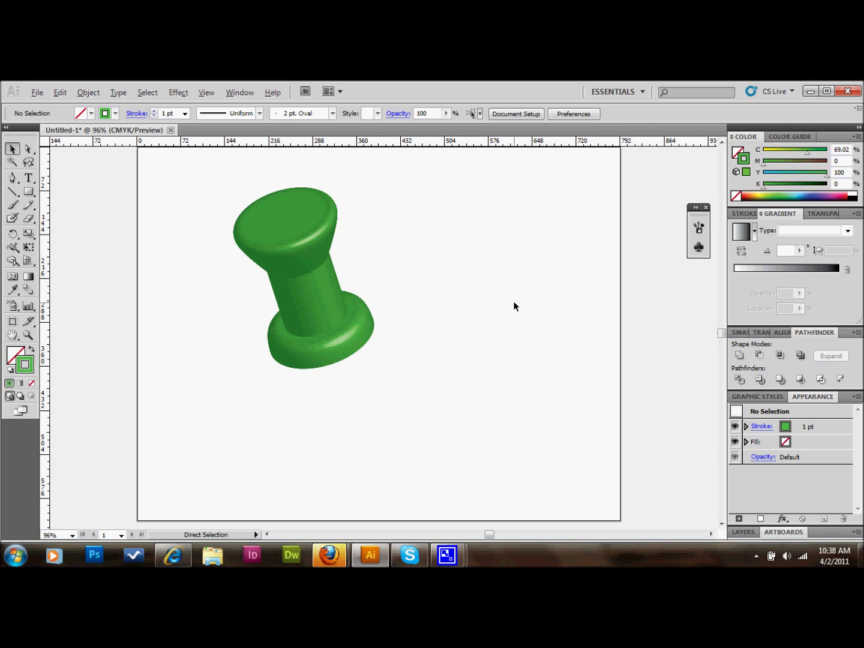
key(ctrl+semicolon)
- Draw the pin's tapered profile from a top point on the right guide to a bottom point, then hide guides
click(12, 178)
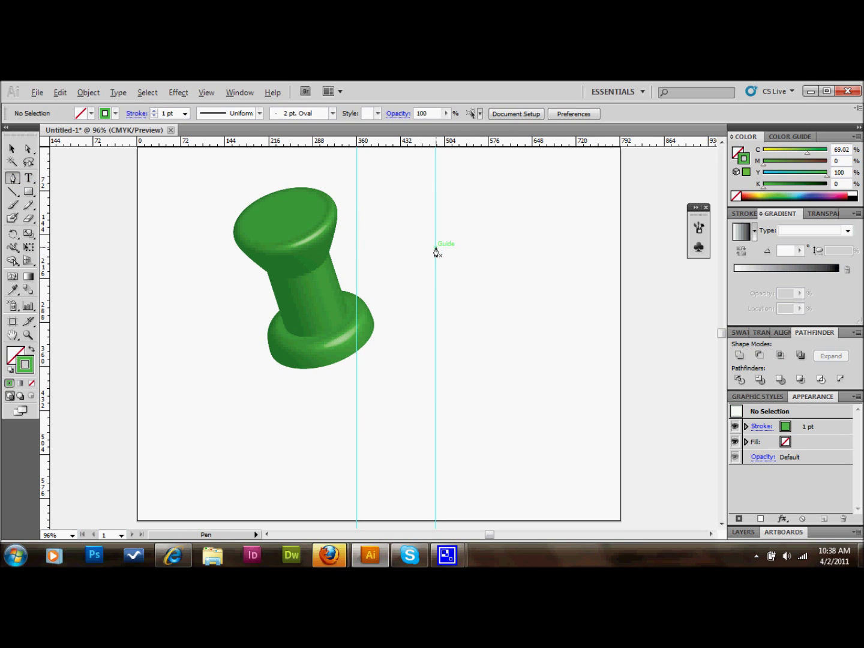
drag(435, 246, 458, 247)
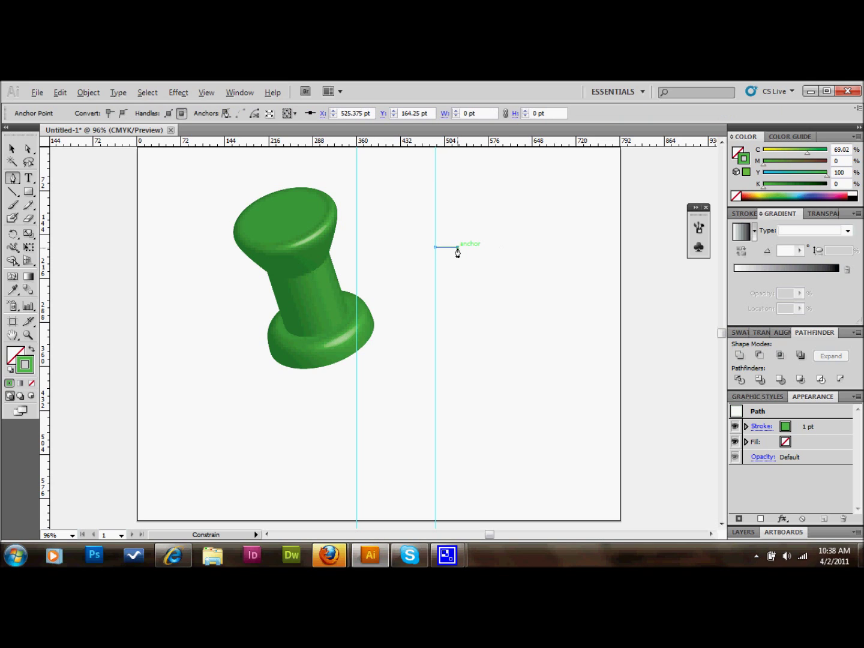
click(435, 365)
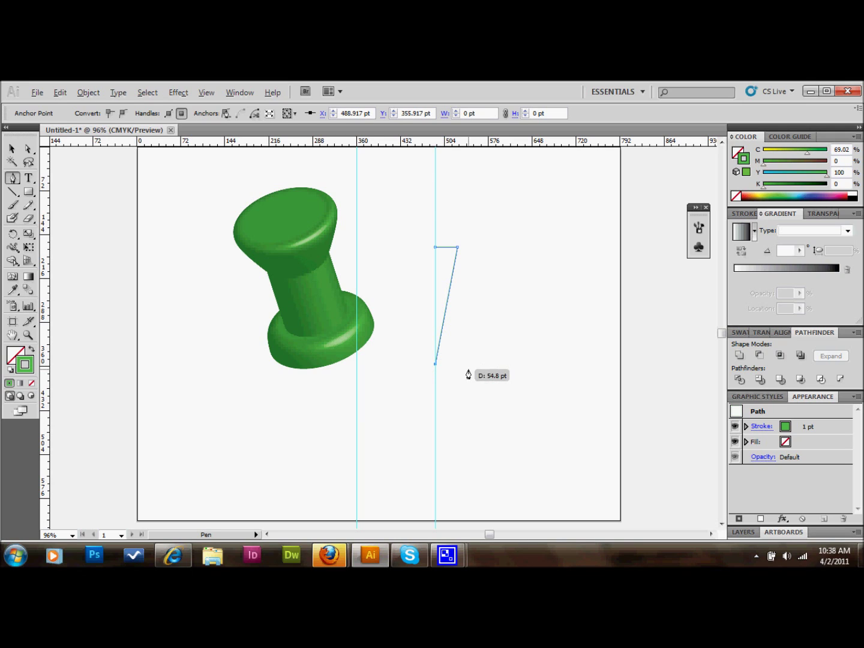
click(11, 148)
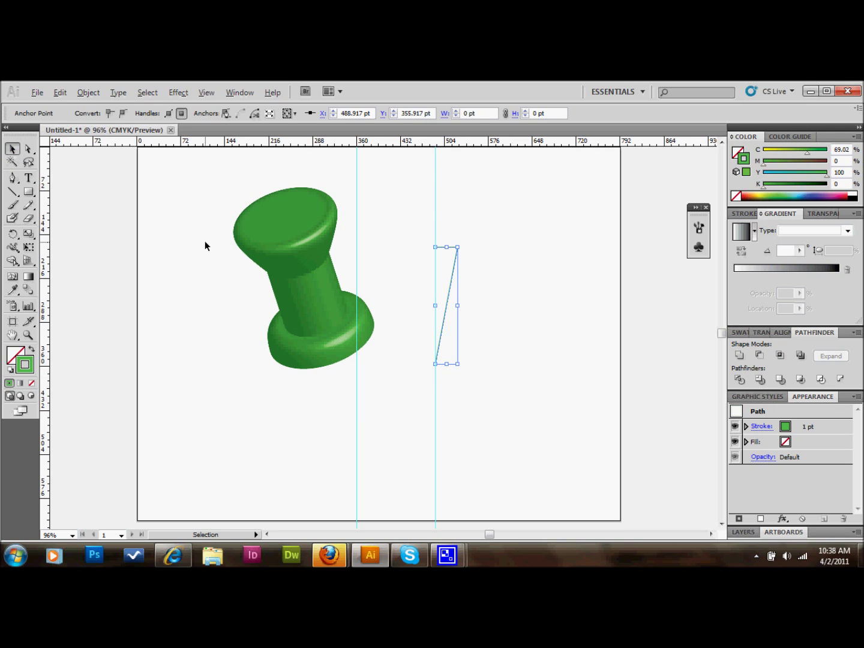
key(a)
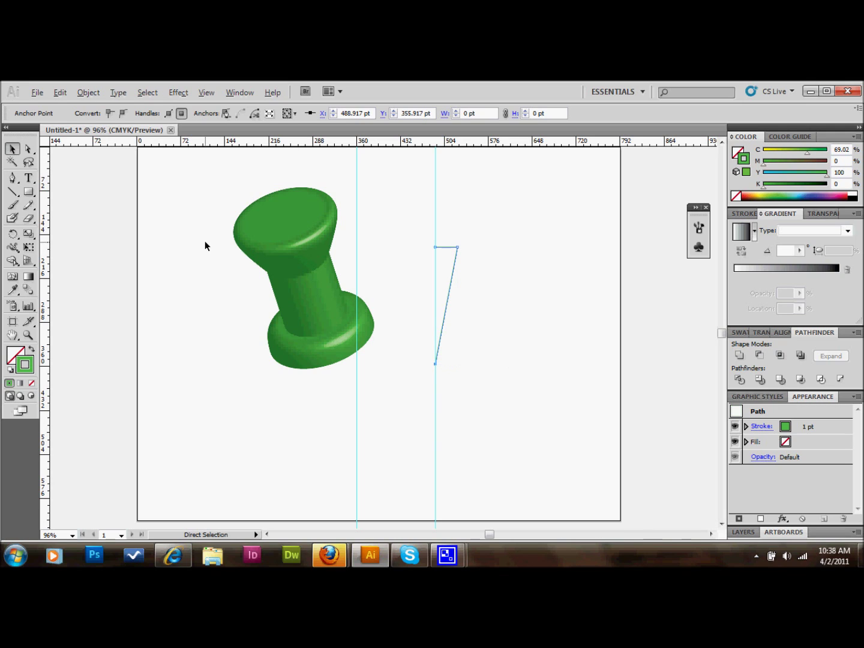
key(ctrl+semicolon)
key(v)
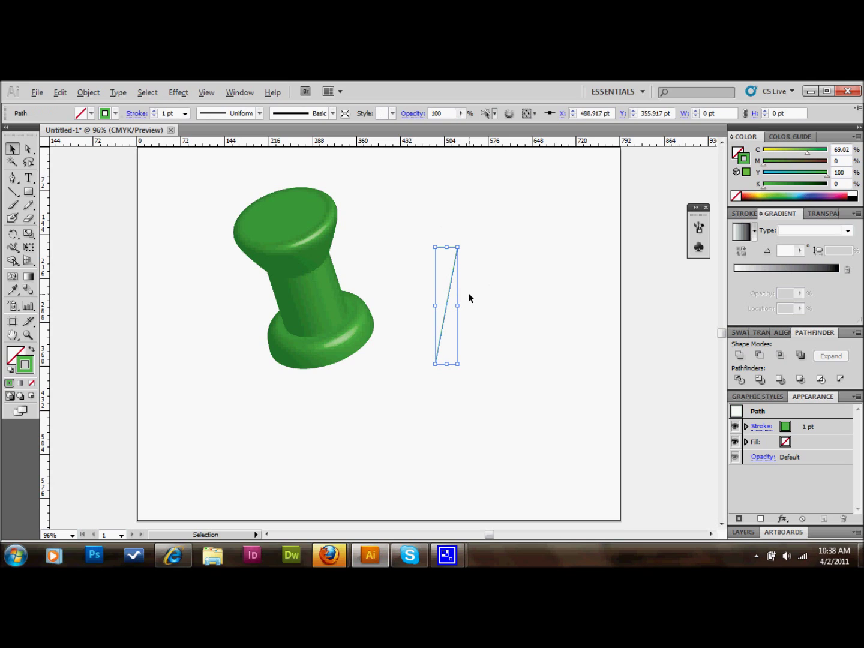
- Set the pin profile's stroke weight to 0.5 pt
click(167, 113)
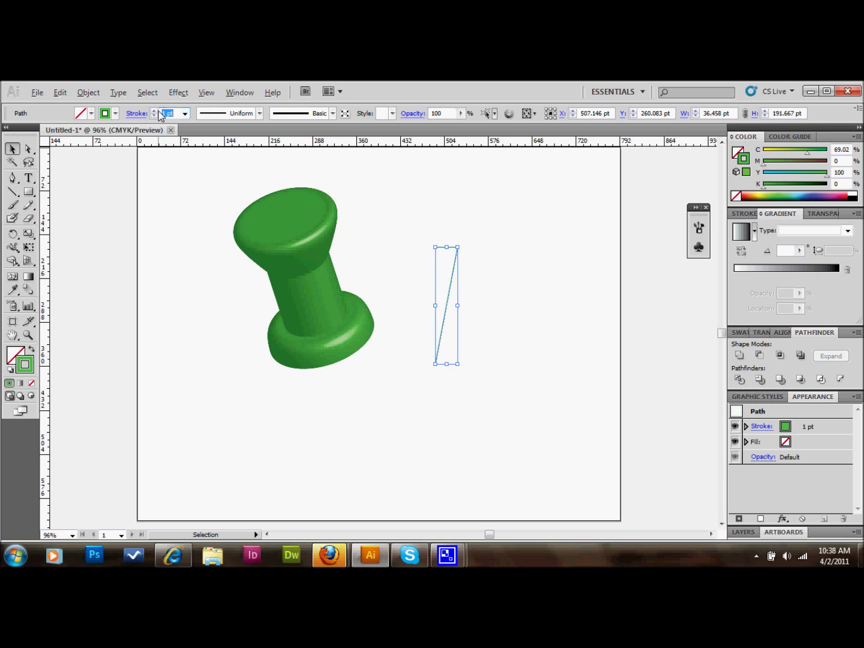
text(.5)
key(Return)
click(745, 214)
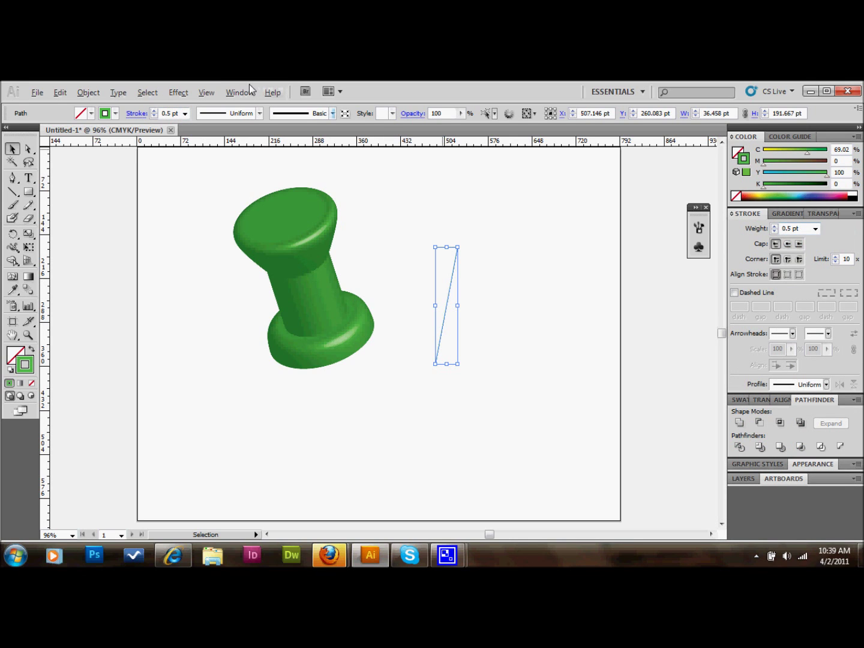
- Marquee-select only the thin profile path beside the pushpin and open the Effect menu
click(429, 240)
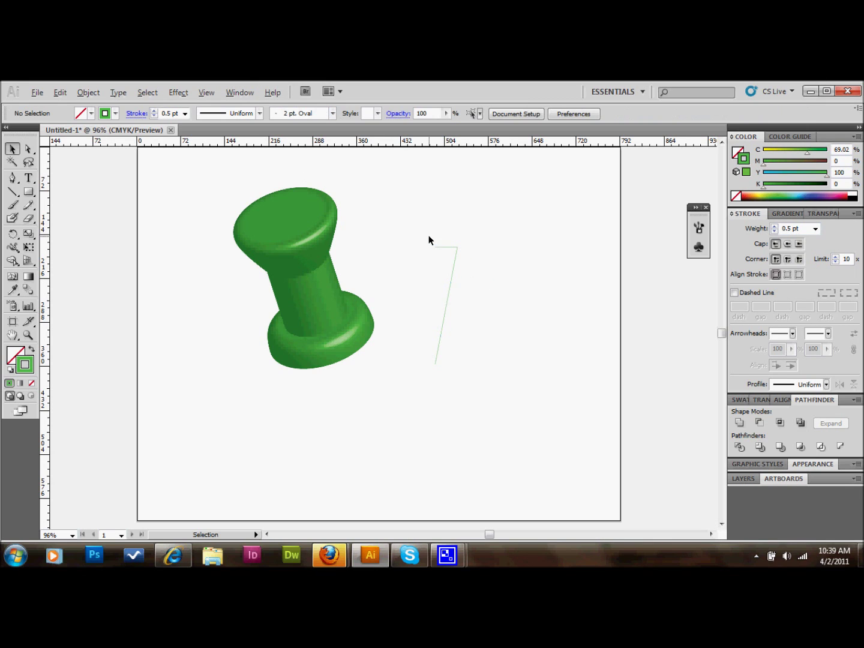
drag(429, 236, 497, 301)
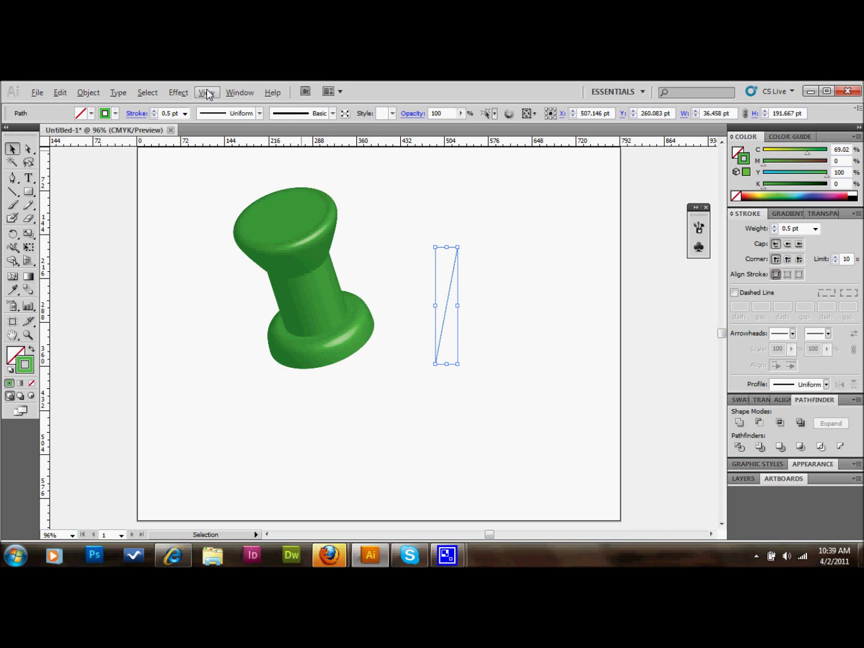
click(180, 92)
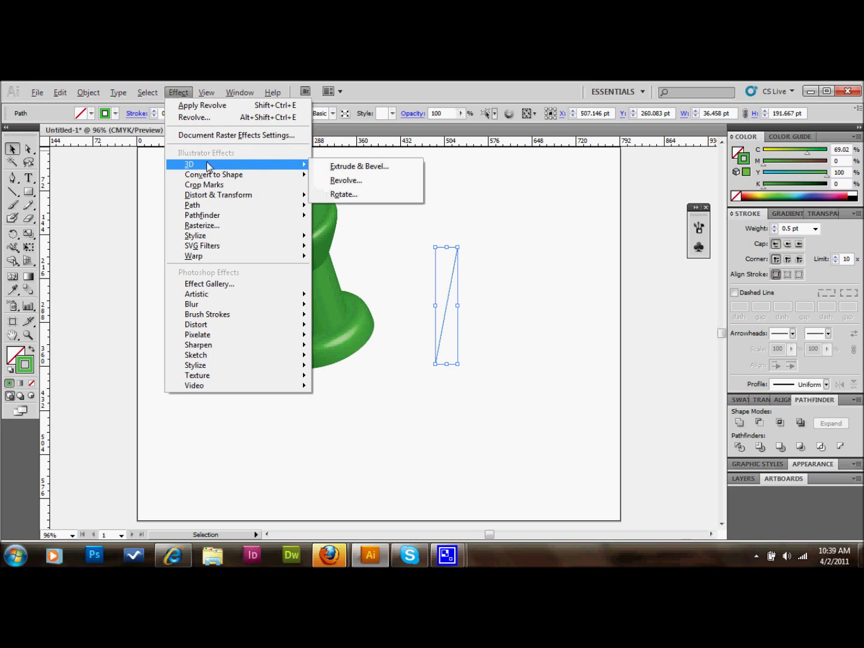
- Revolve the profile into a 3D cone with a second light, then narrow it to 17.187 pt
click(217, 118)
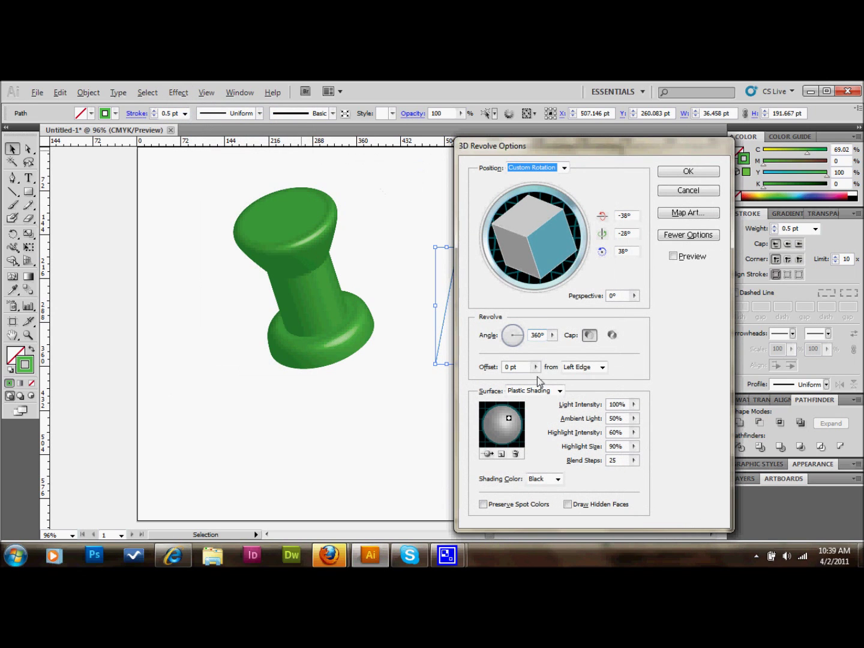
click(502, 454)
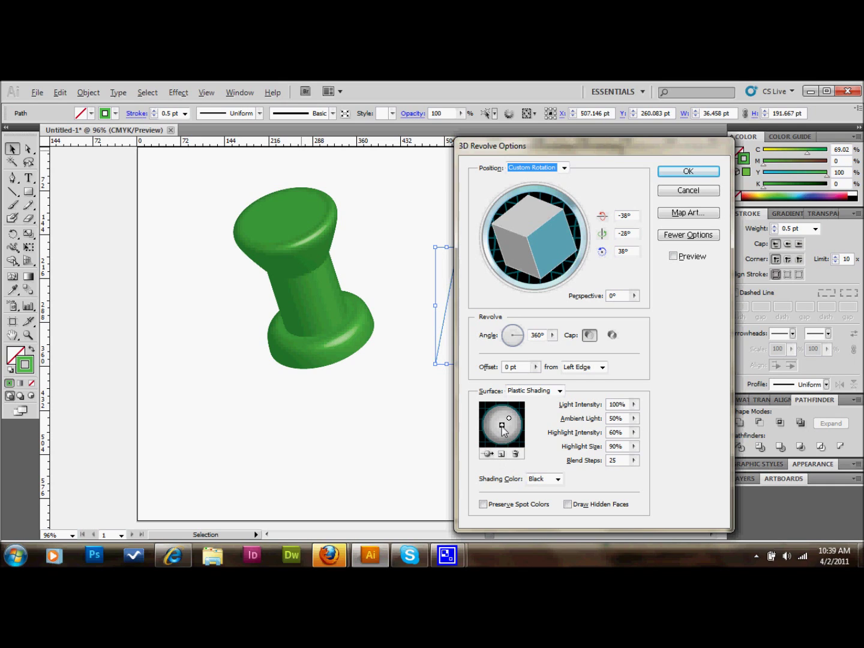
mouse_move(502, 425)
mouse_down()
mouse_move(498, 438)
mouse_move(510, 436)
mouse_up()
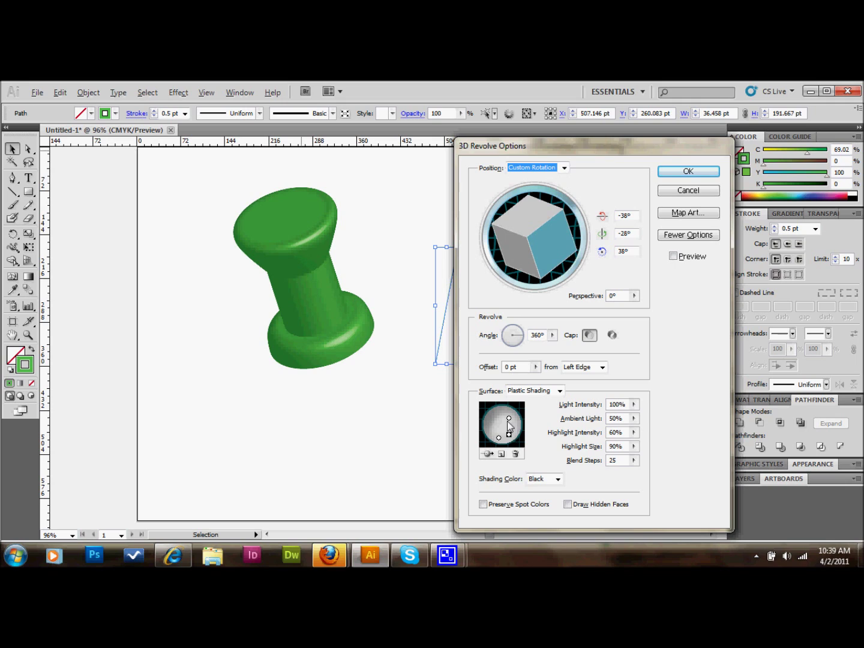
drag(509, 418, 517, 428)
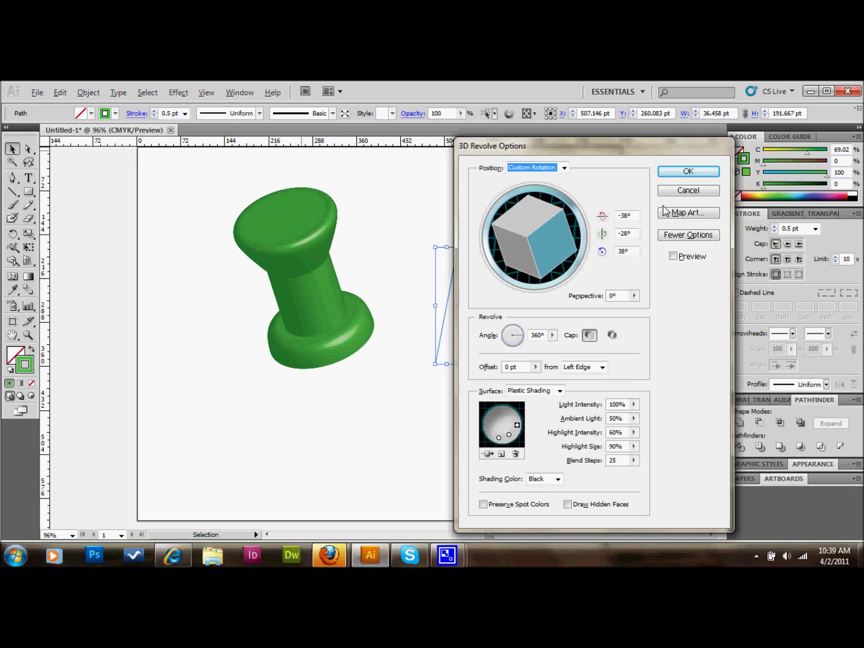
click(689, 174)
click(688, 172)
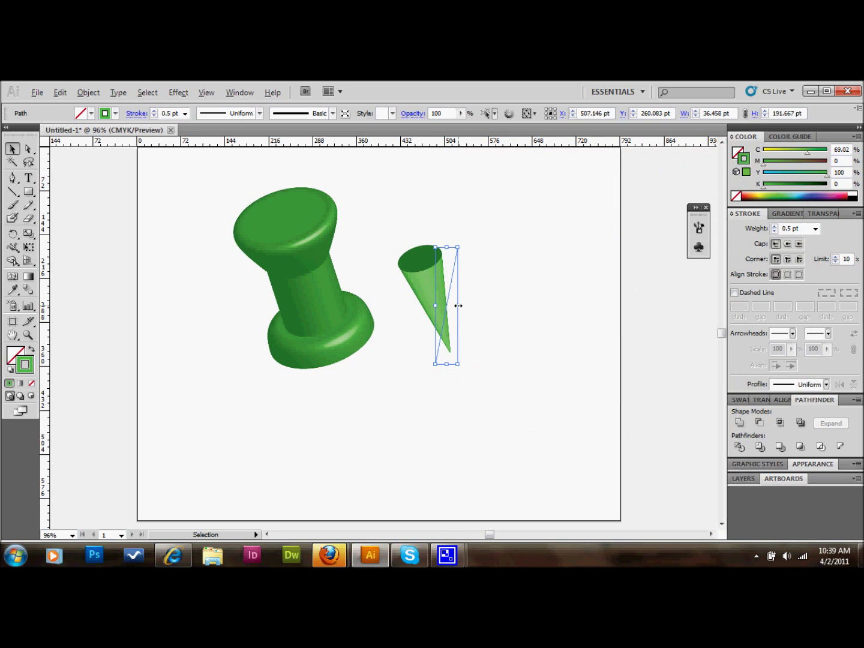
drag(458, 306, 446, 306)
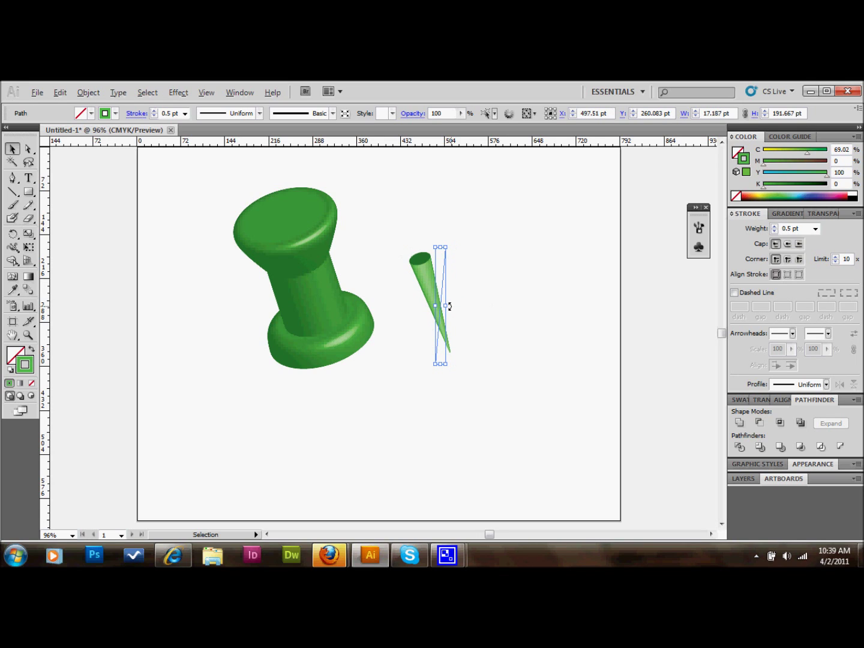
- Colour the cone 75% black so it turns grey
click(855, 194)
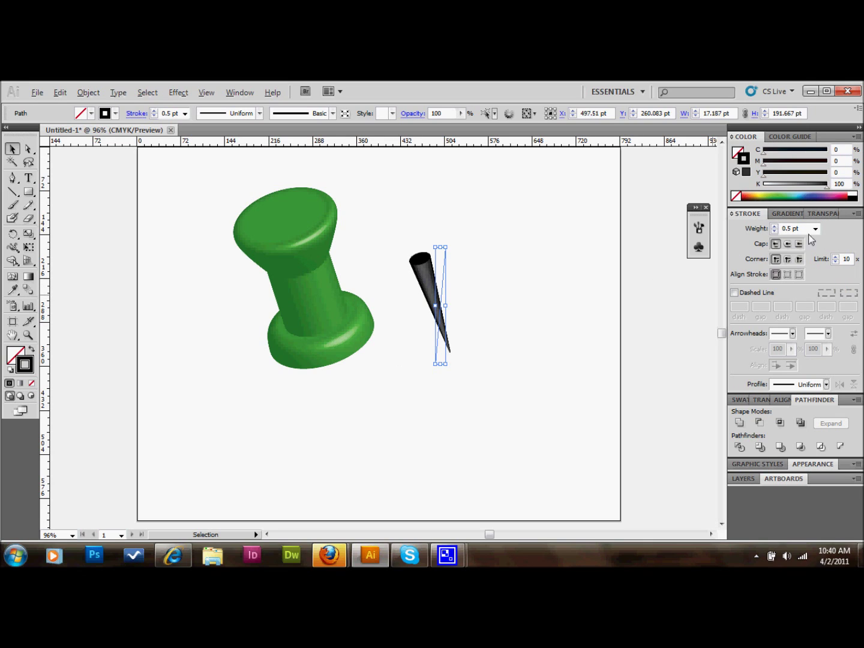
click(827, 185)
key(Return)
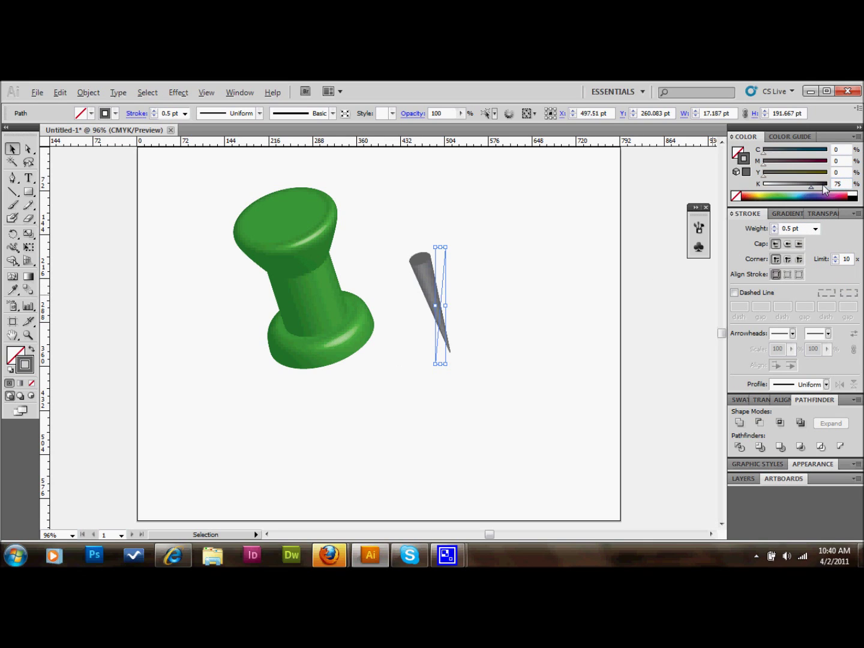
- Move the grey cone under the pushpin's base, nudging it into place as the needle
click(506, 282)
drag(422, 295, 356, 377)
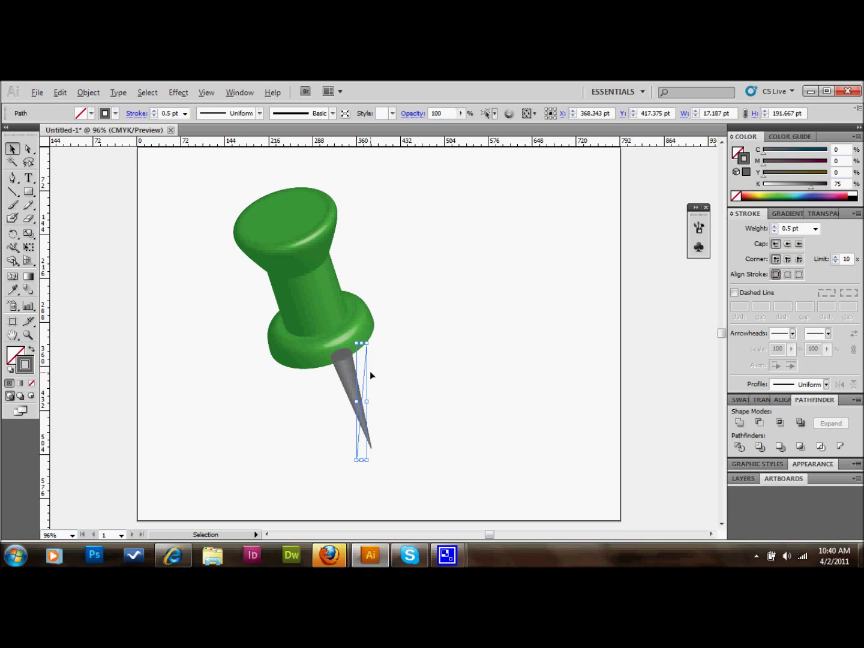
key(Left)
key(Left)
key(Left)
key(Left)
key(Left)
key(Left)
key(Left)
key(Left)
key(Left)
key(Left)
key(Left)
key(Left)
key(Left)
key(Left)
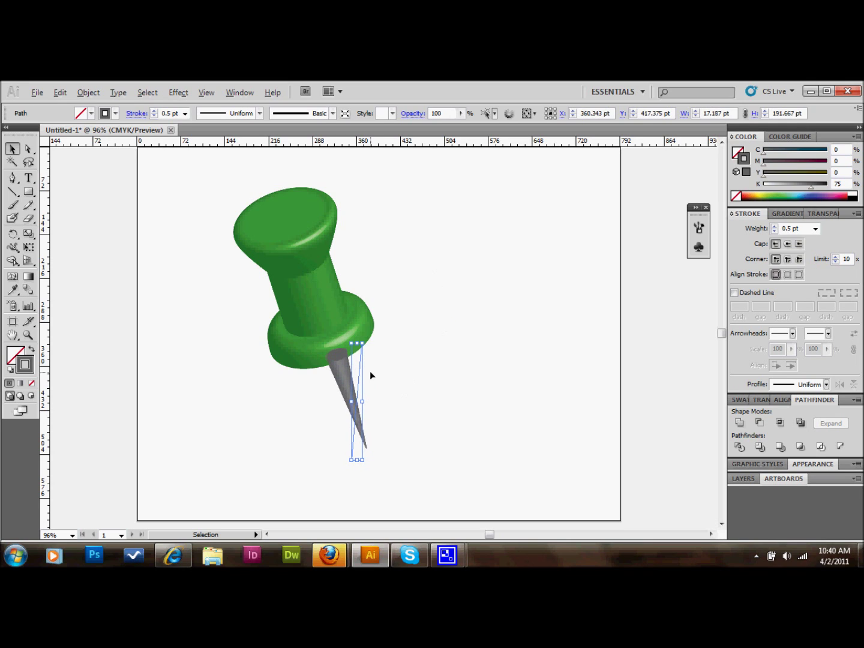
key(Left)
key(Left)
key(Left)
key(Left)
key(Left)
key(Up)
key(Up)
key(Up)
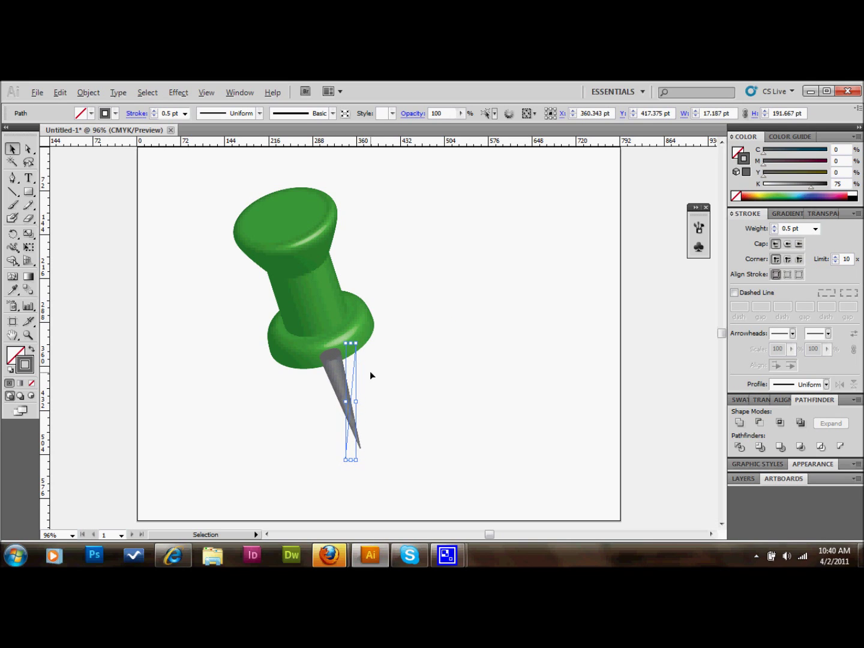
key(Up)
key(Up)
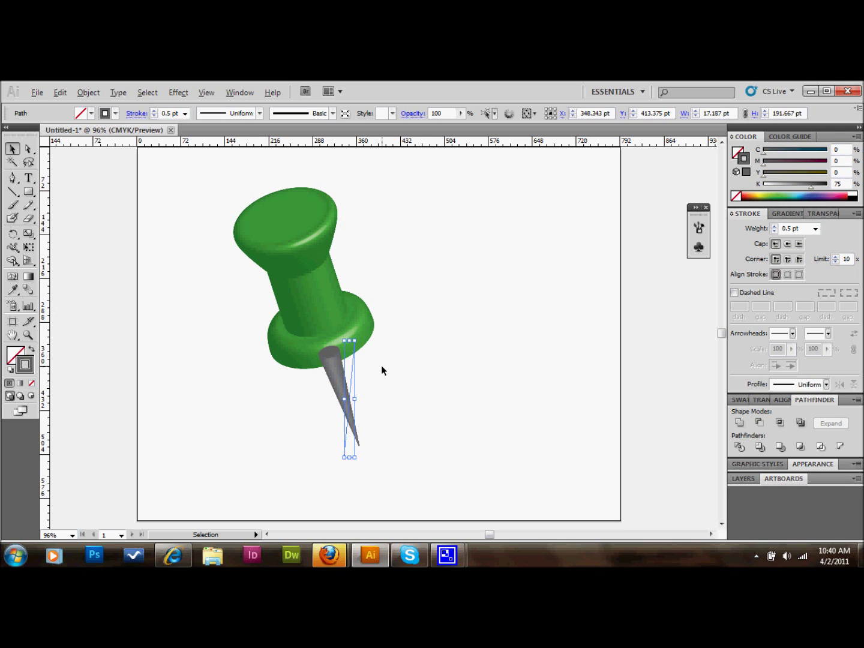
click(89, 93)
- Send the grey needle to the back behind the green pin, then select both parts together
mouse_move(118, 93)
mouse_move(88, 93)
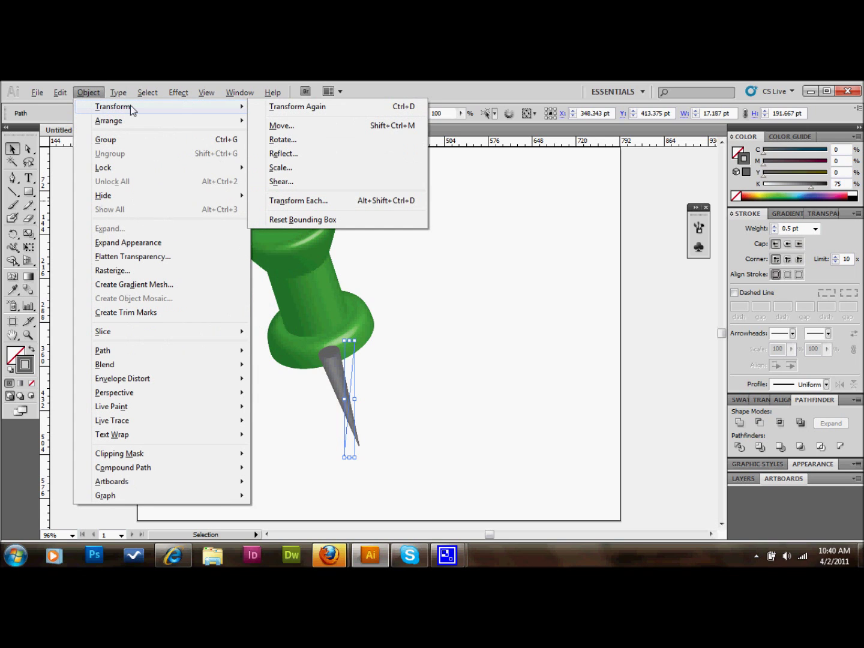
mouse_move(132, 120)
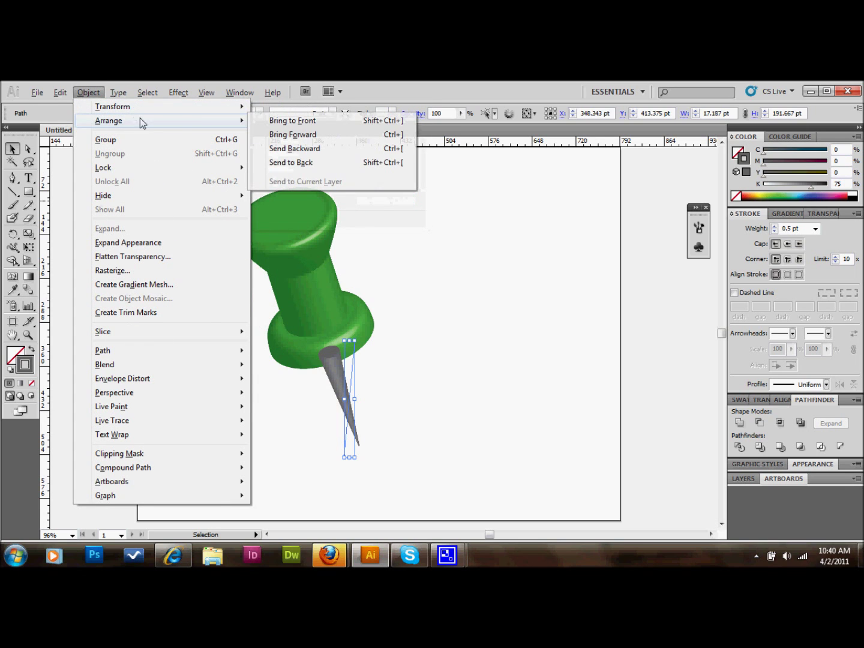
click(303, 164)
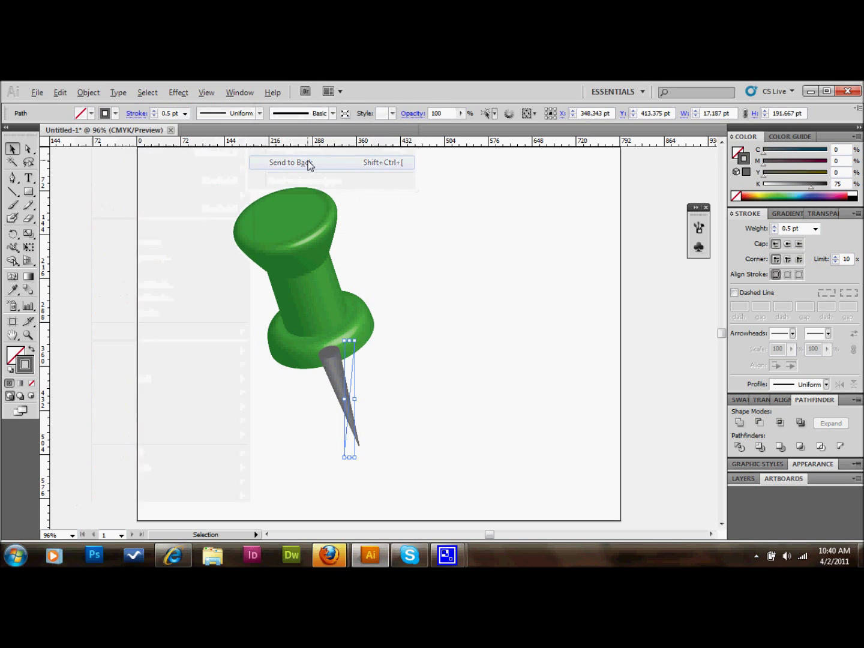
click(498, 417)
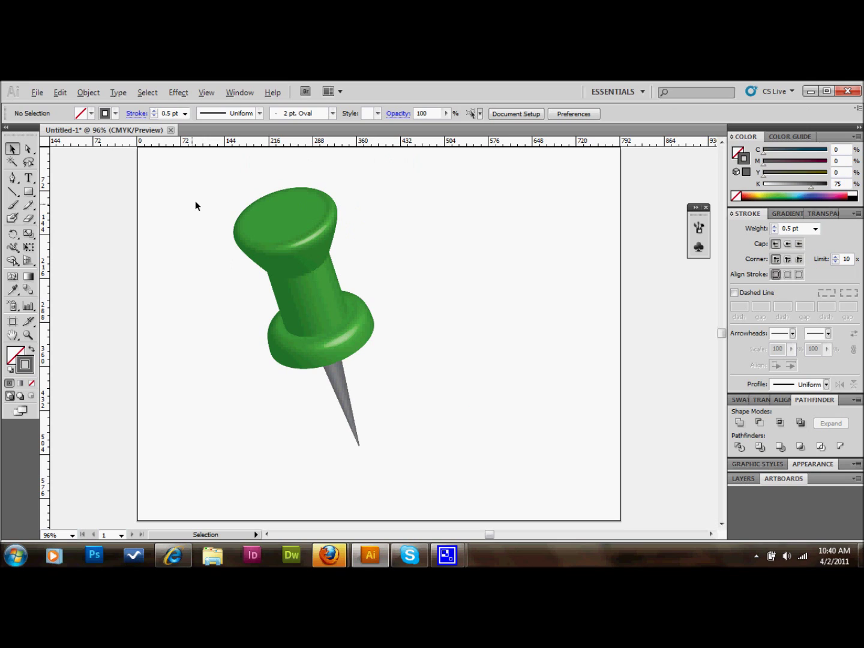
drag(195, 202, 414, 431)
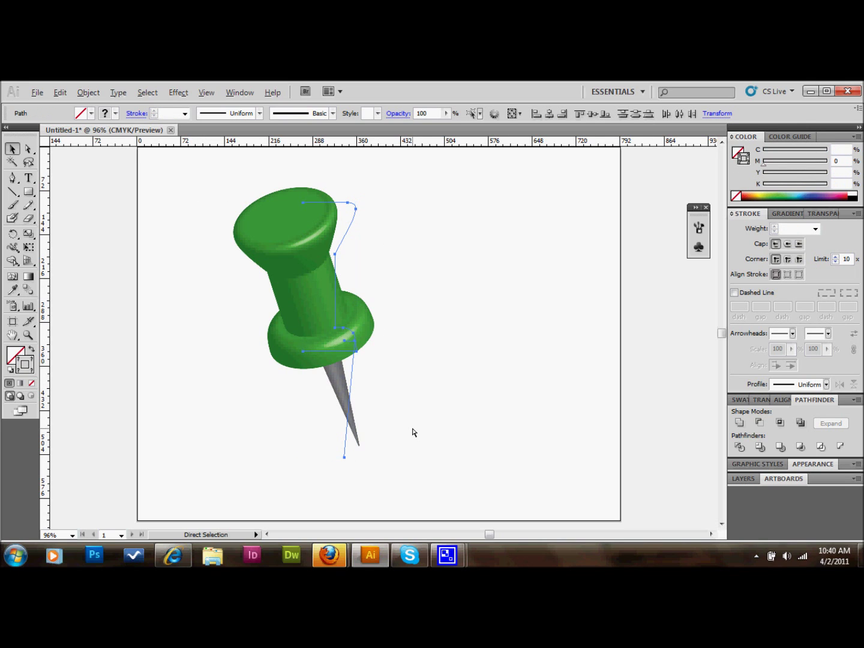
- Group the pin and needle, enlarge the group, and move it toward the page centre
key(ctrl+g)
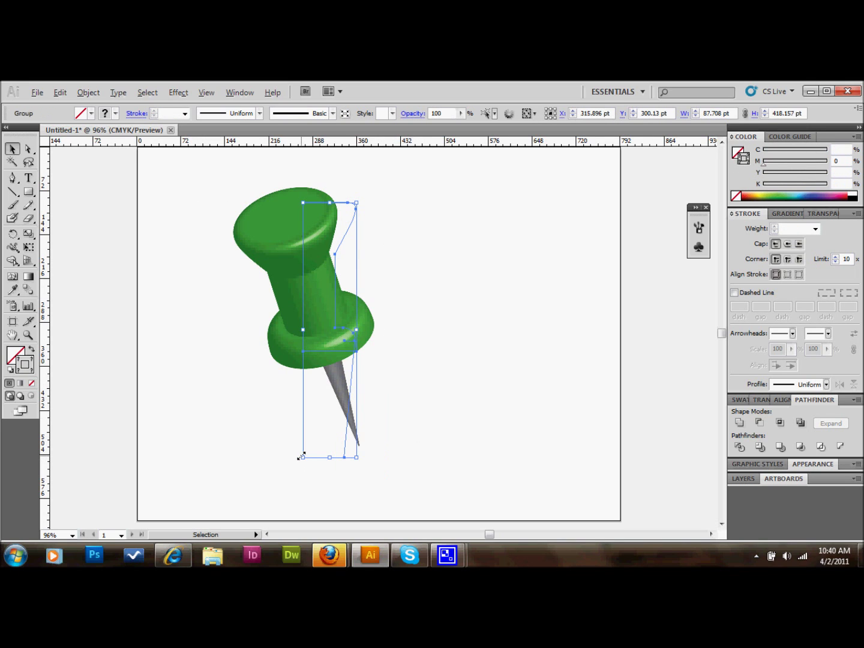
drag(304, 457, 291, 477)
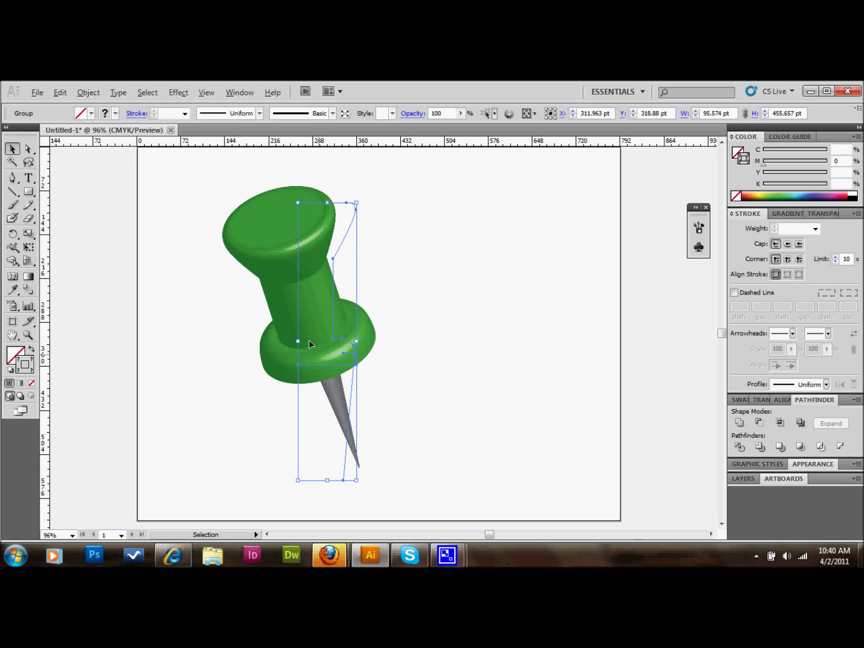
drag(305, 295, 336, 288)
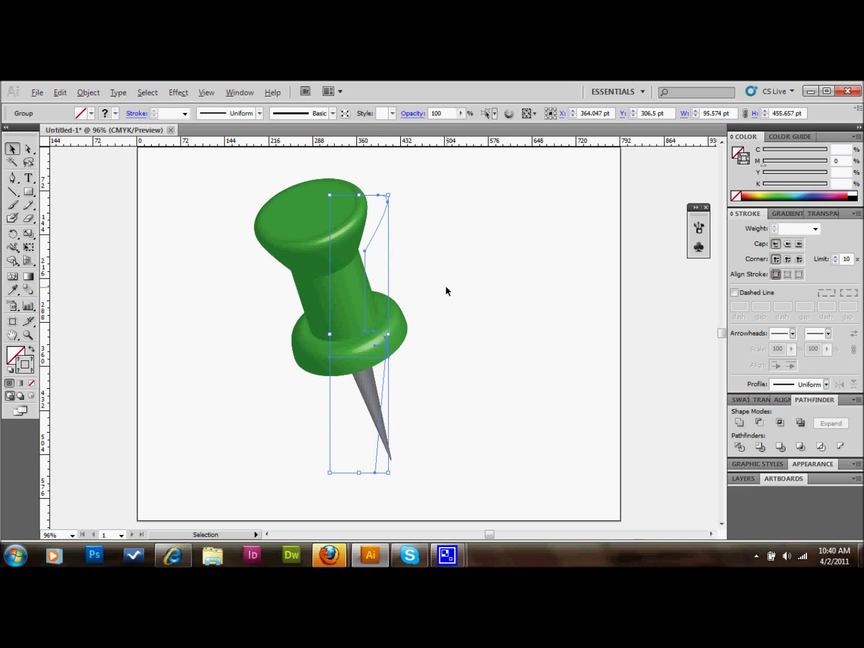
- Reselect the pushpin group and bring up the Object menu
click(499, 289)
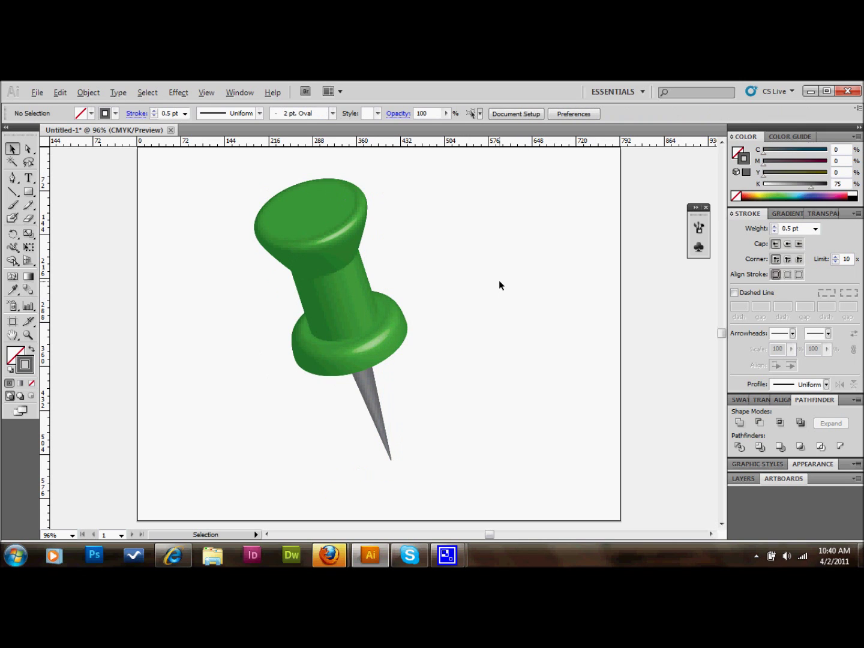
click(240, 93)
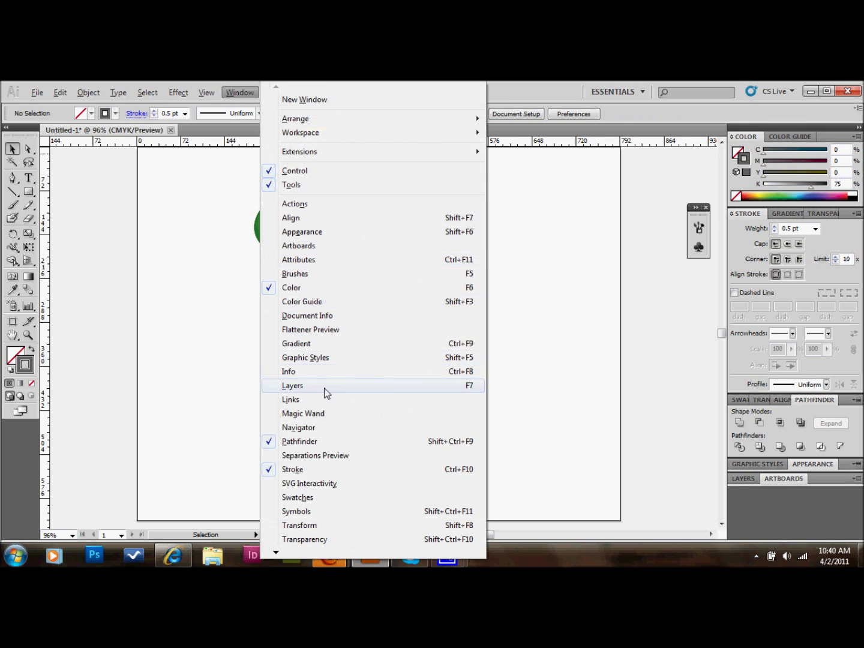
click(576, 420)
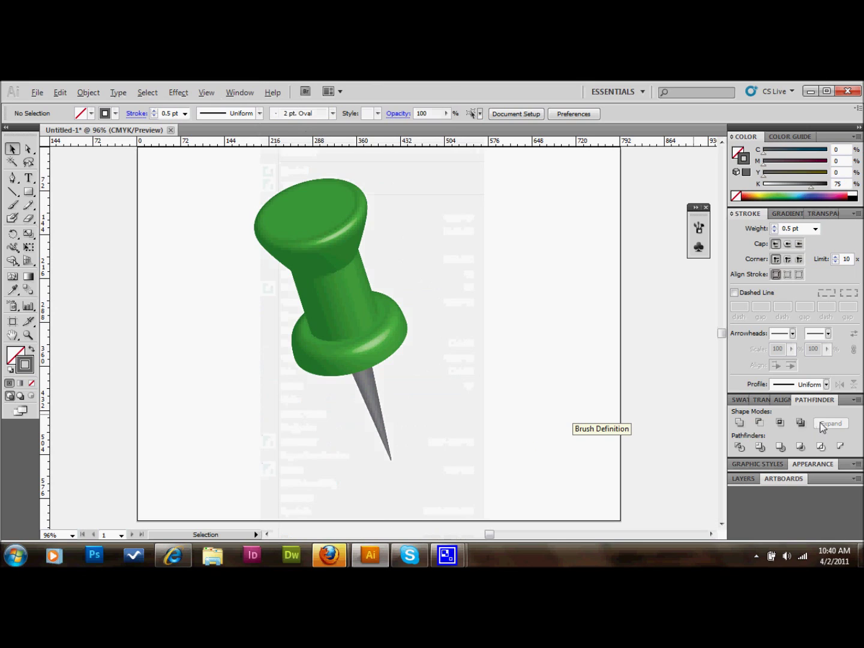
click(320, 296)
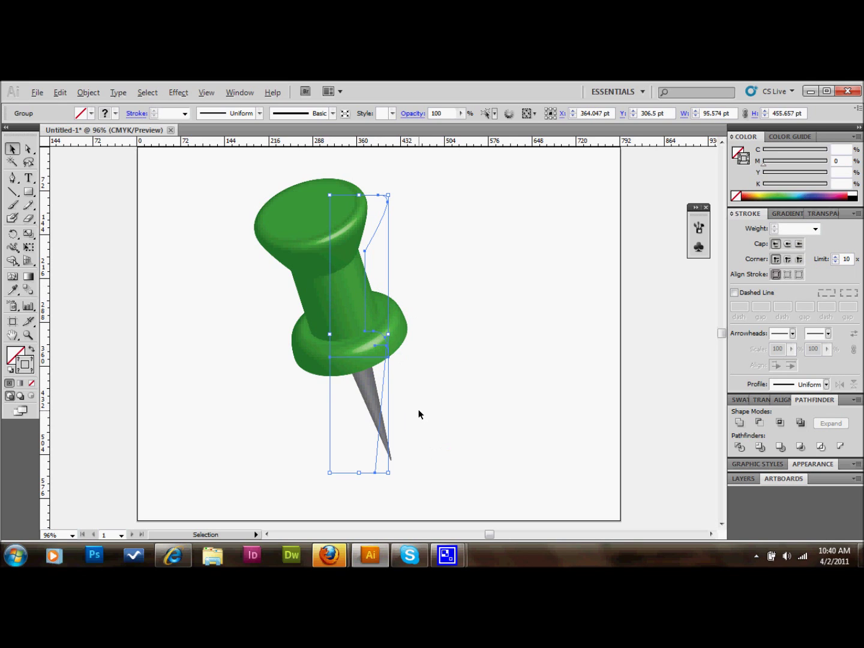
click(90, 93)
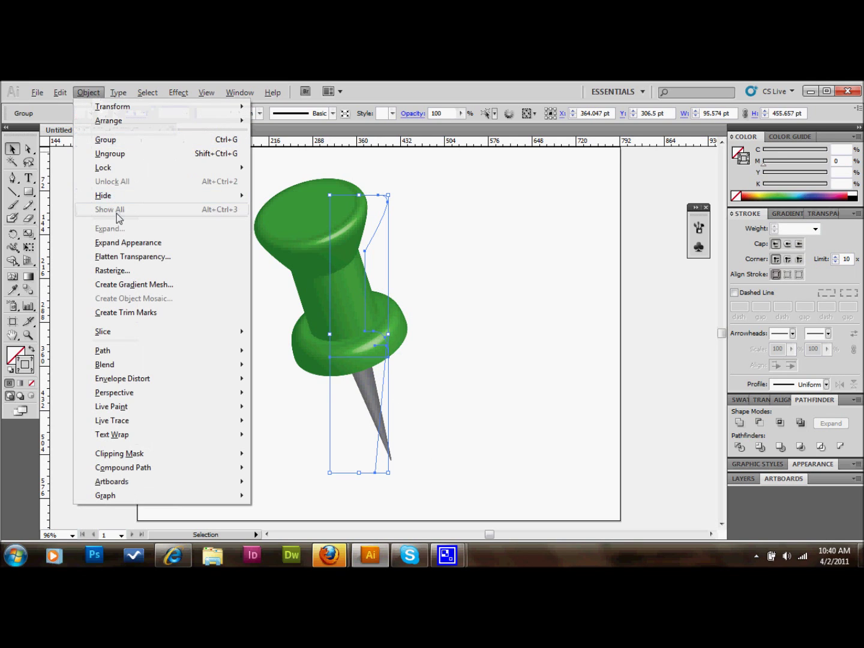
- Expand the pushpin's appearance into plain paths and select the whole group
click(122, 243)
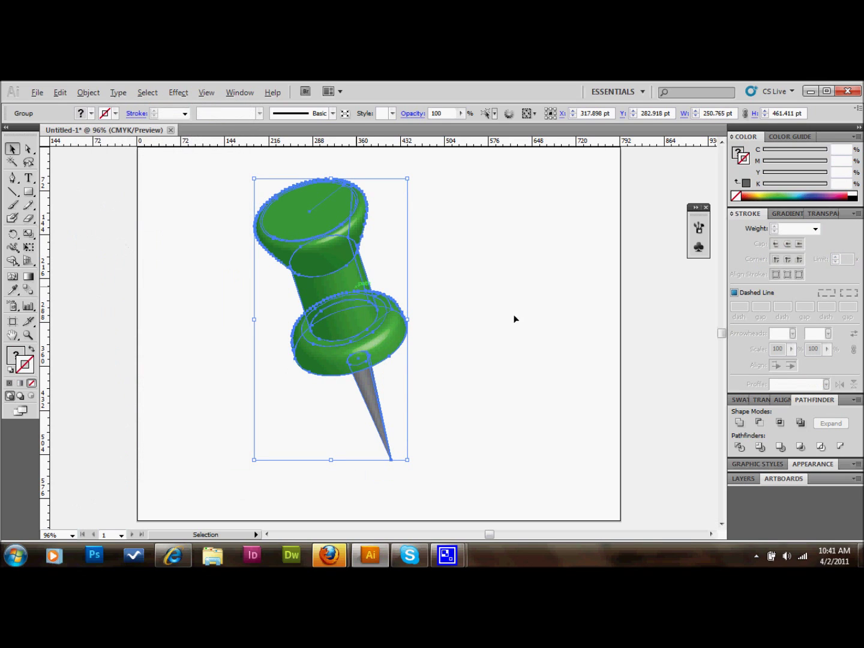
click(468, 290)
click(337, 281)
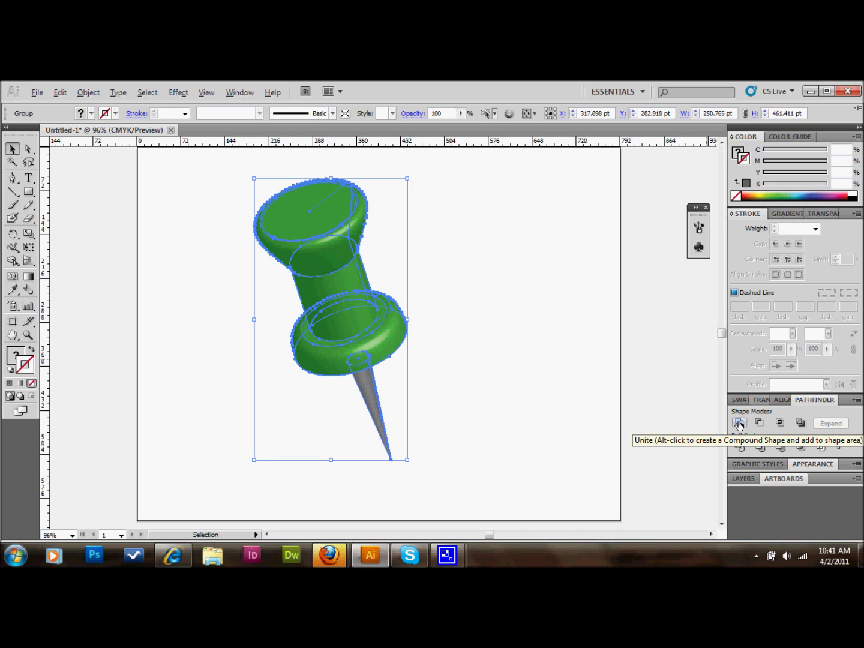
- Paste a duplicate of the pushpin and move it to the right of the original
click(489, 299)
click(367, 309)
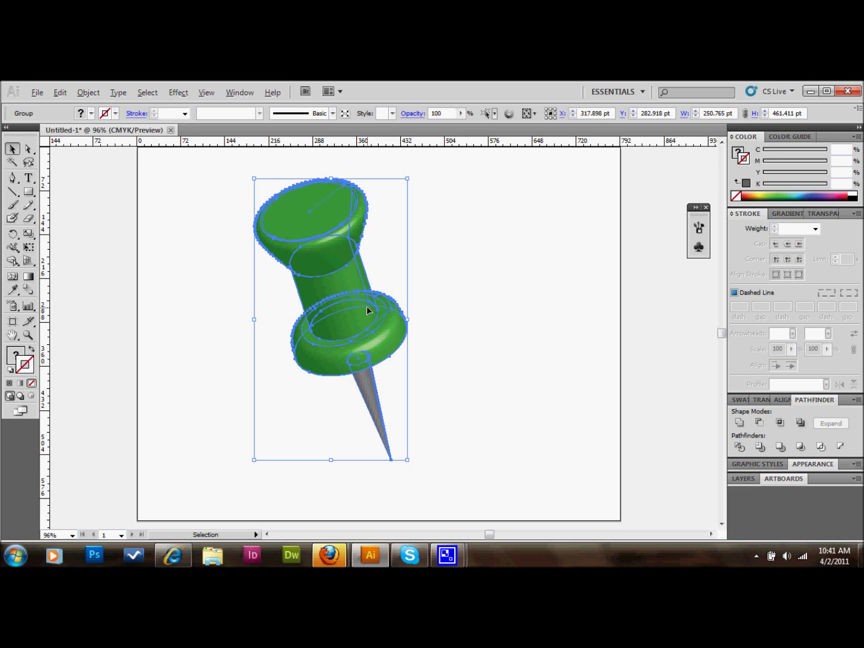
key(a)
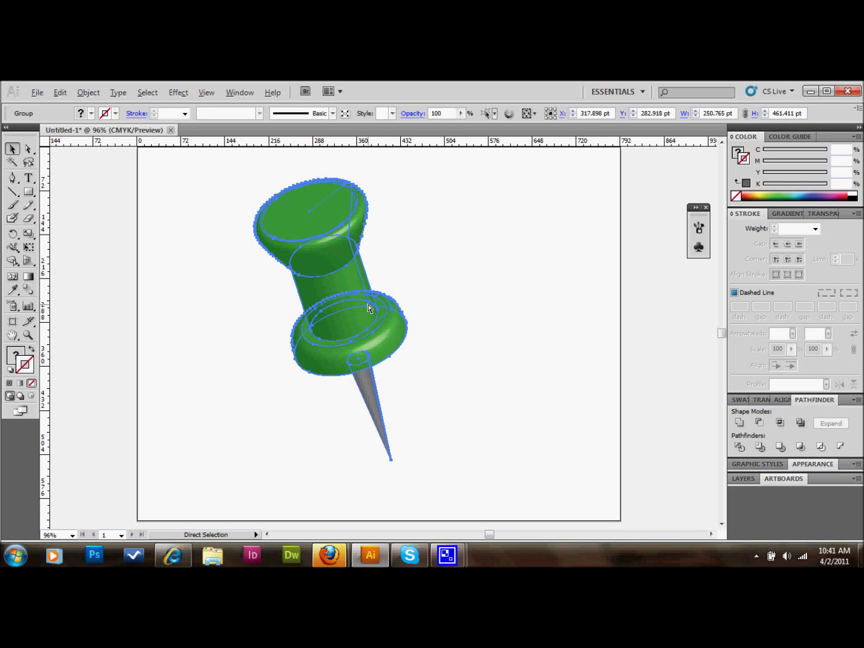
key(ctrl+c)
key(ctrl+v)
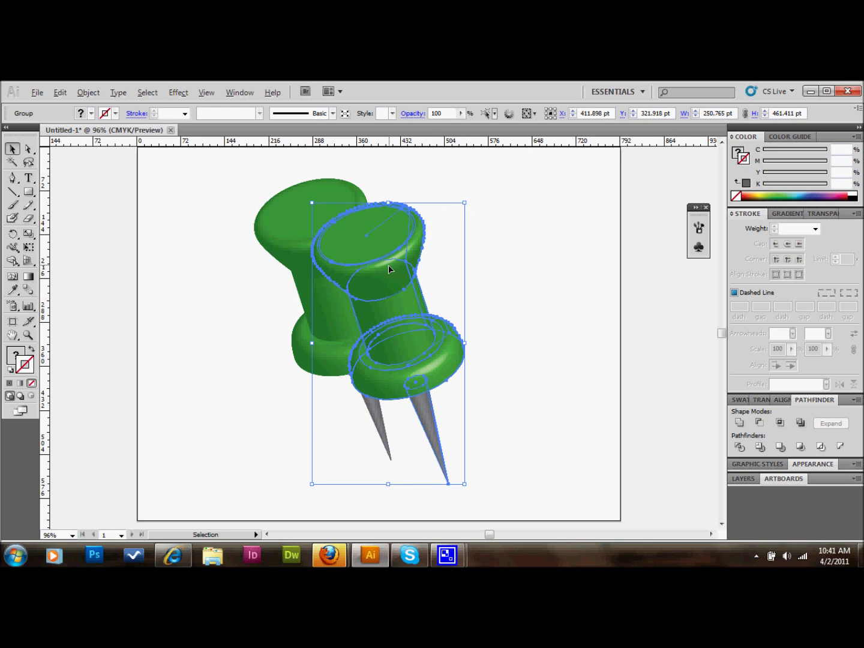
drag(389, 269, 480, 243)
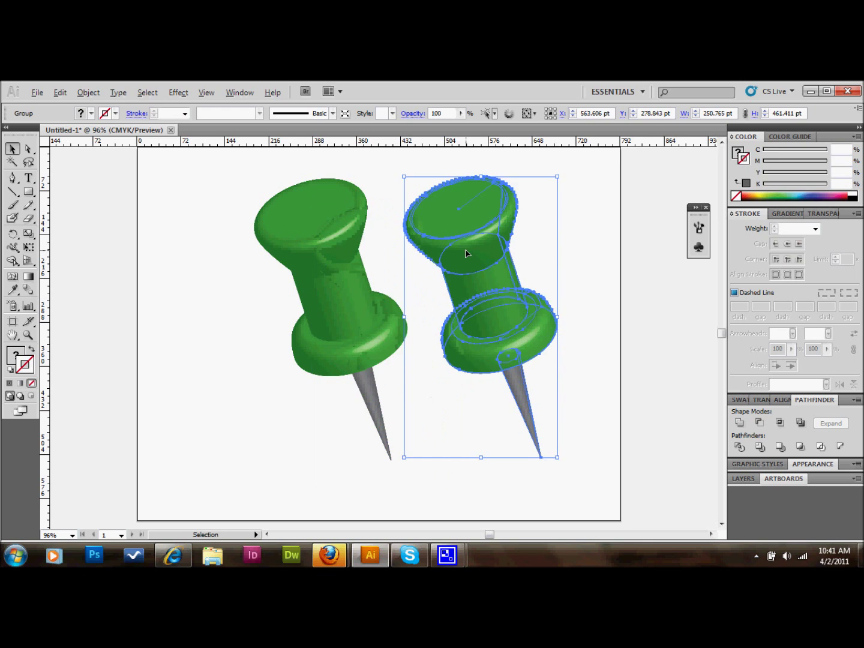
- Unite the duplicate into a black silhouette, then shrink and rotate it flat from the needle tip
click(739, 424)
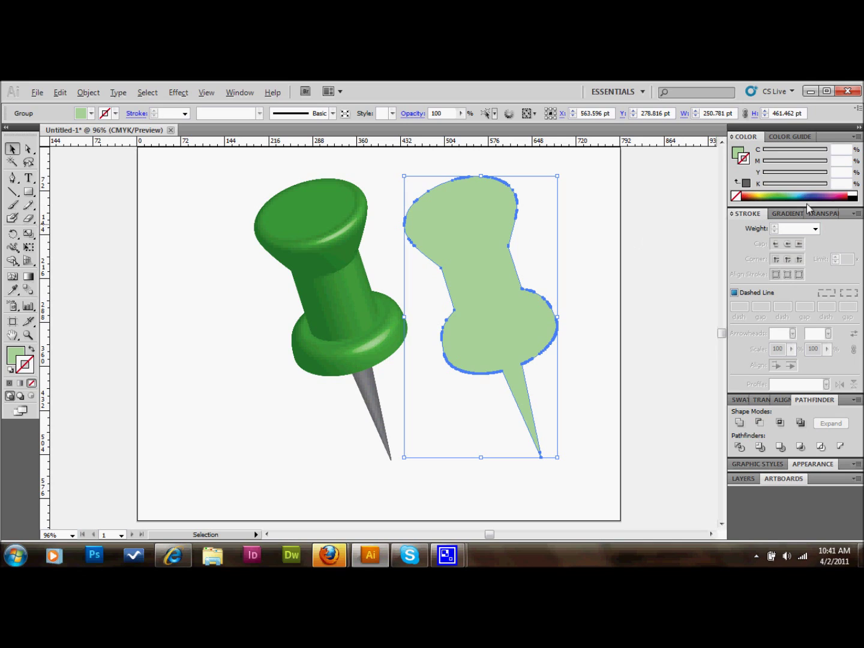
click(16, 354)
click(855, 197)
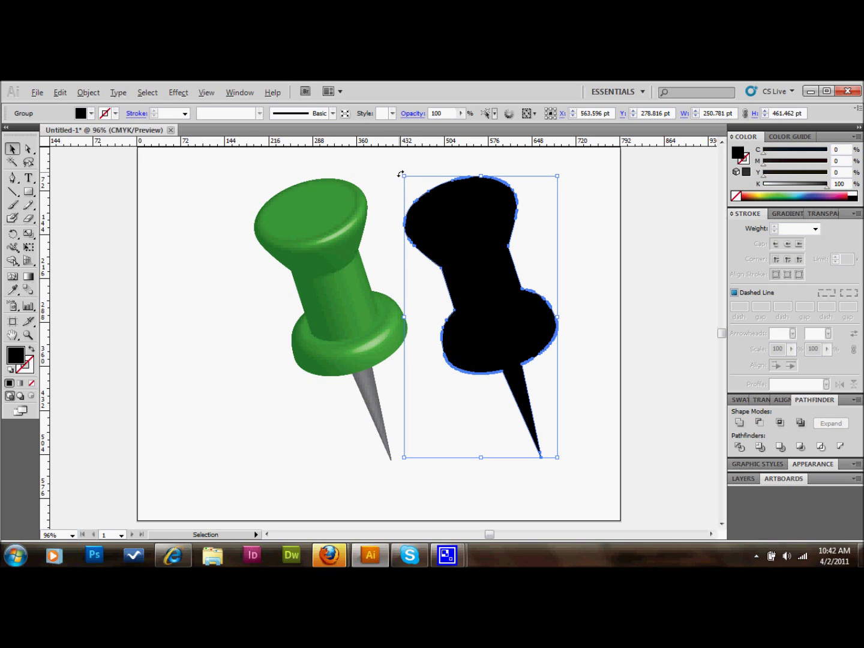
drag(404, 176, 293, 457)
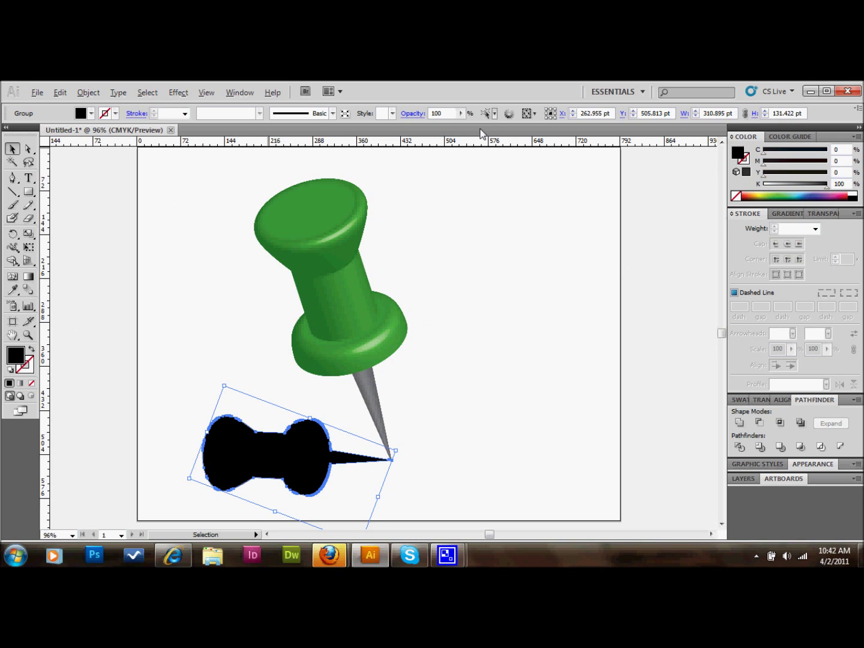
- Give the black shadow 75% opacity and bring up the Gradient panel
click(471, 232)
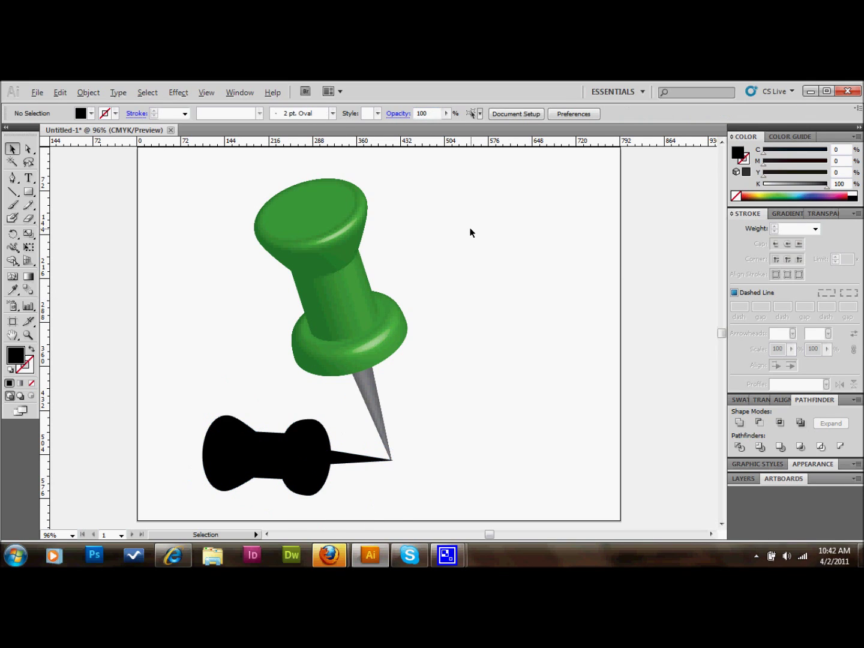
click(276, 467)
click(444, 114)
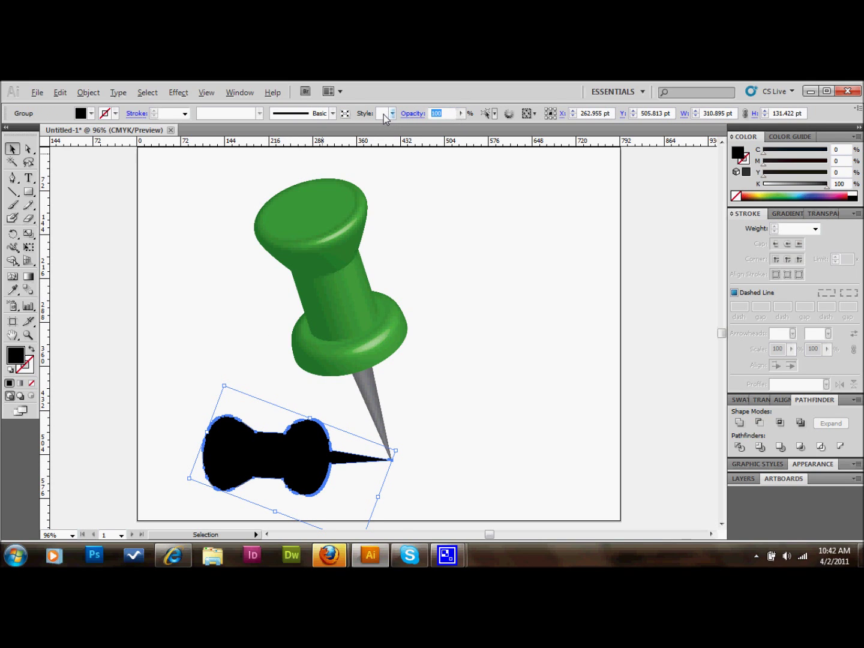
text(75)
key(Return)
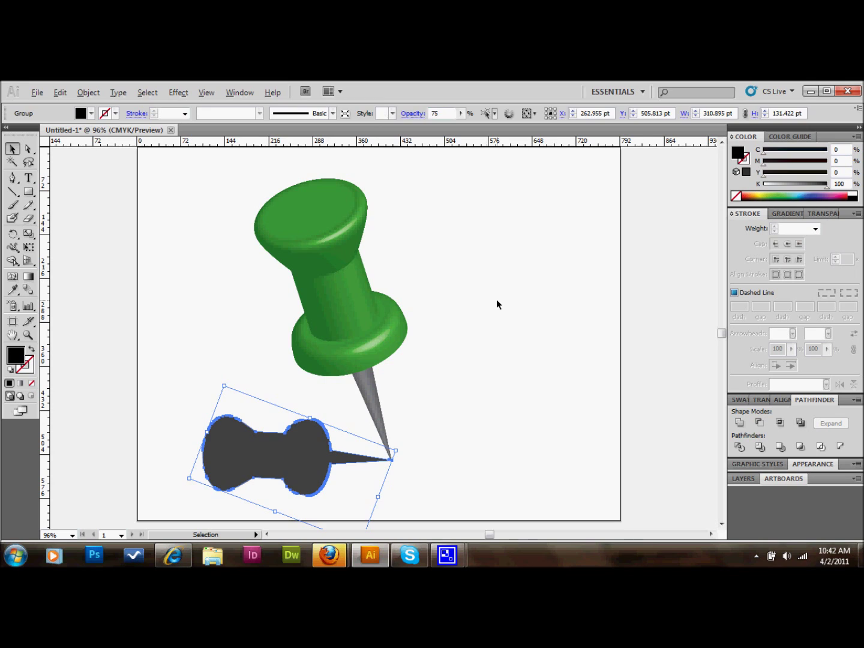
click(499, 304)
click(782, 214)
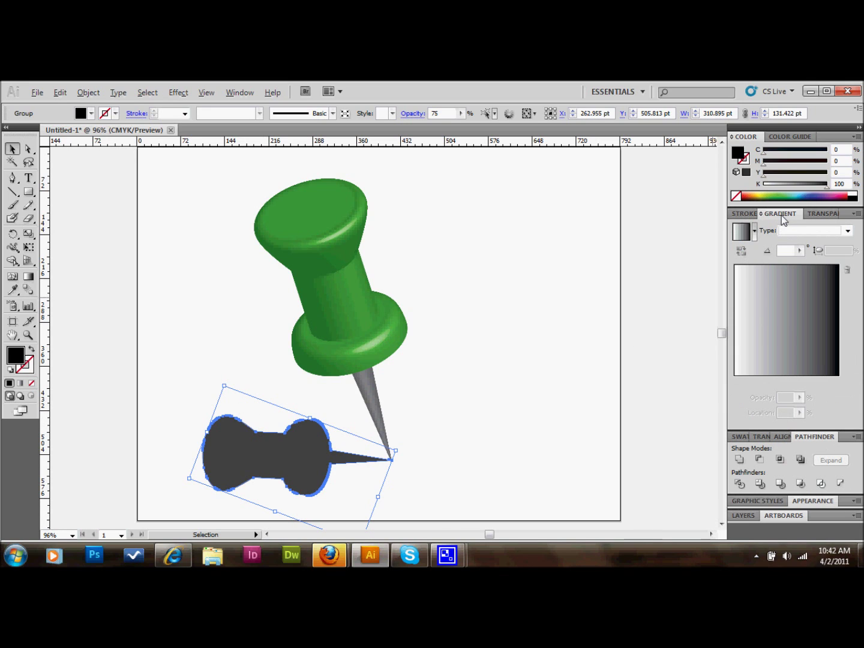
- Apply a default linear gradient to the shadow, running from its left edge to the pin tip
click(792, 315)
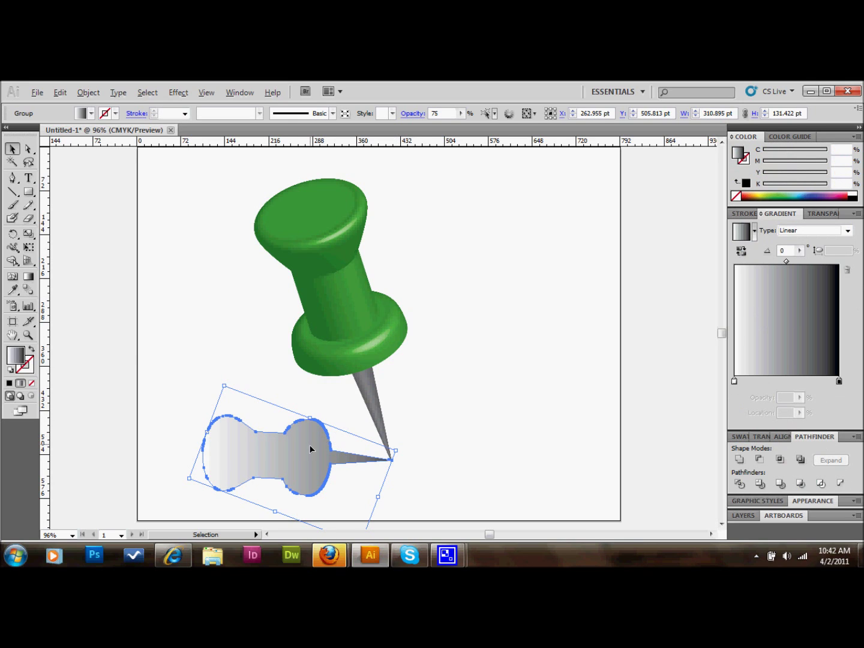
click(27, 277)
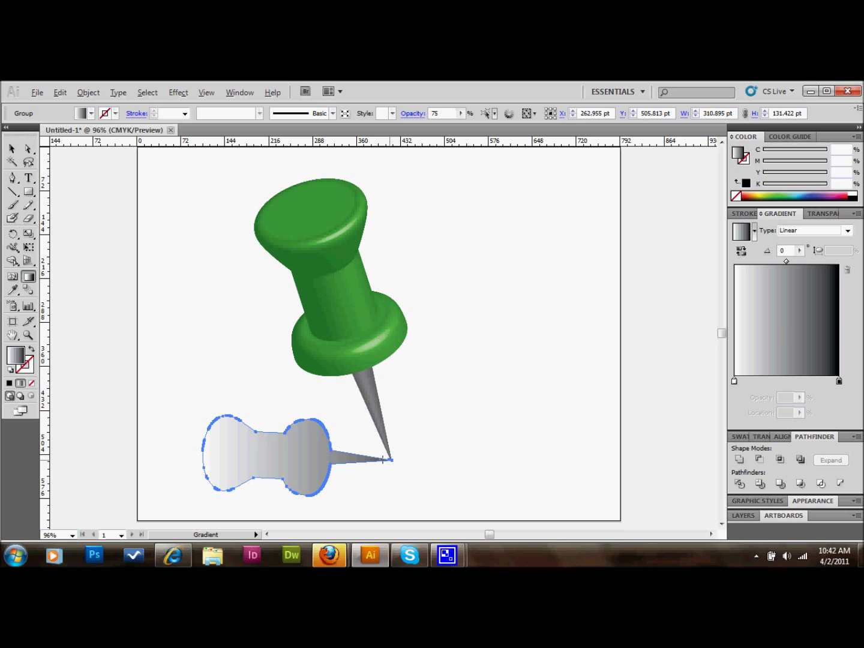
drag(201, 456, 394, 462)
click(11, 152)
click(134, 253)
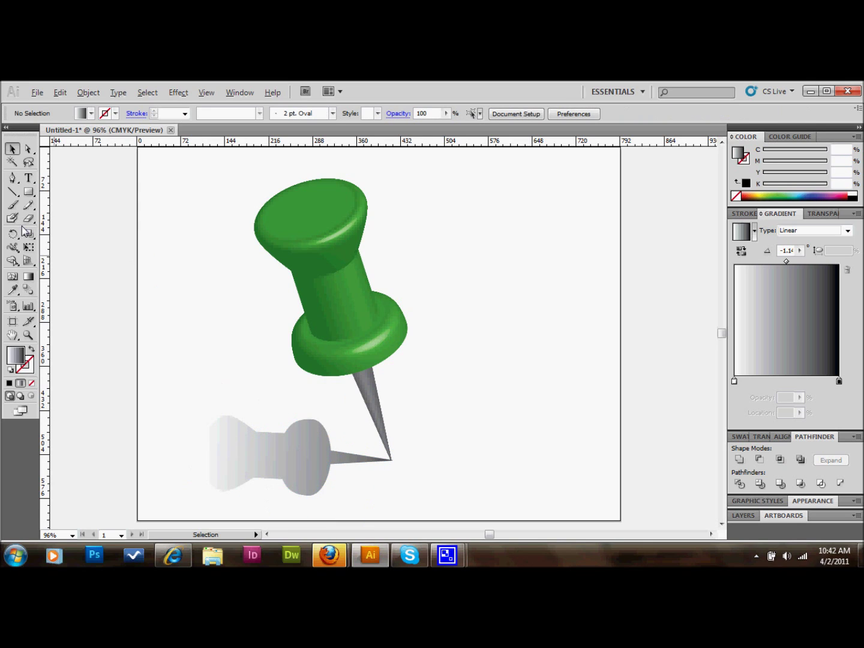
- Redraw the gradient across the full length of the shadow and reselect it
click(210, 441)
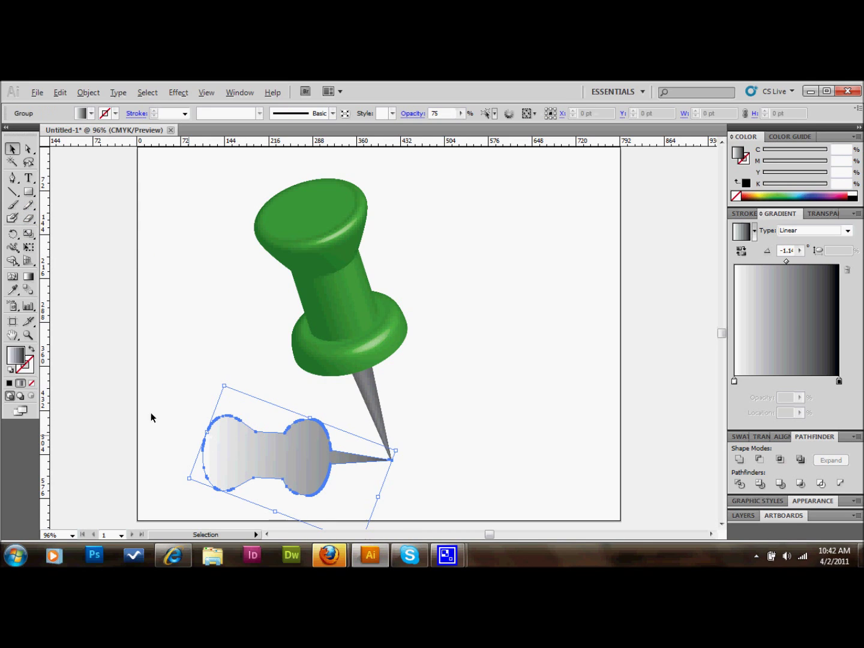
click(28, 276)
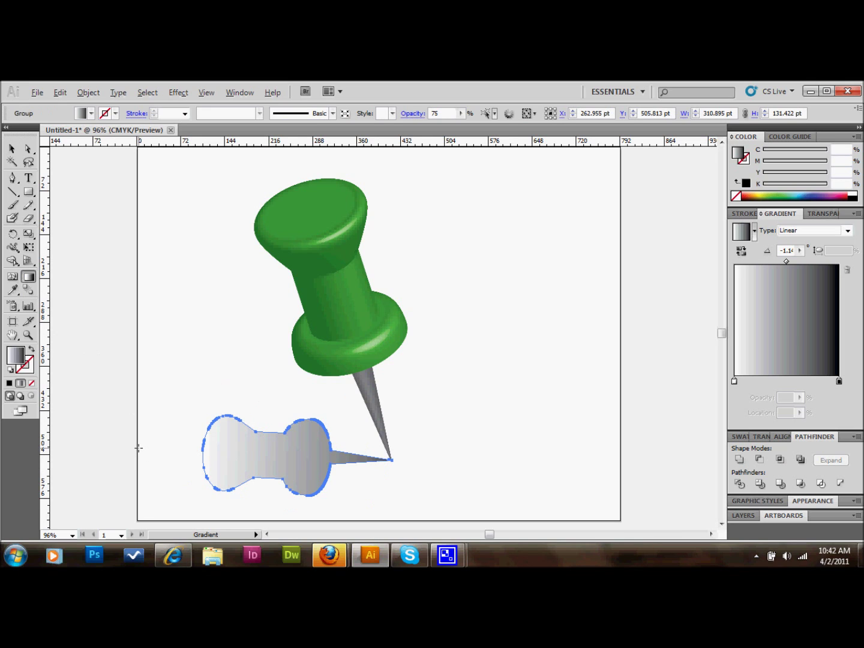
mouse_move(138, 448)
mouse_down()
mouse_move(316, 466)
mouse_move(391, 461)
mouse_up()
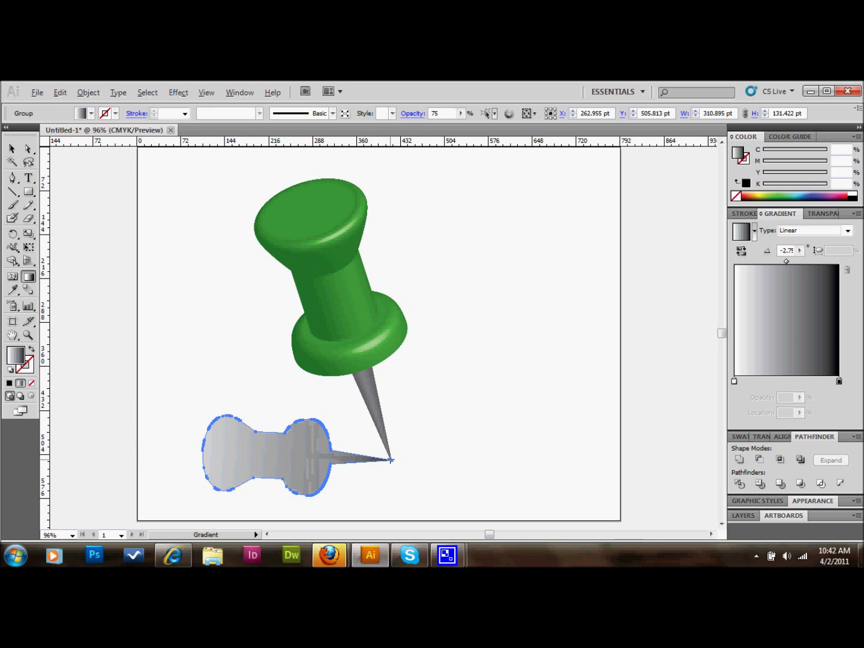
click(12, 149)
click(221, 252)
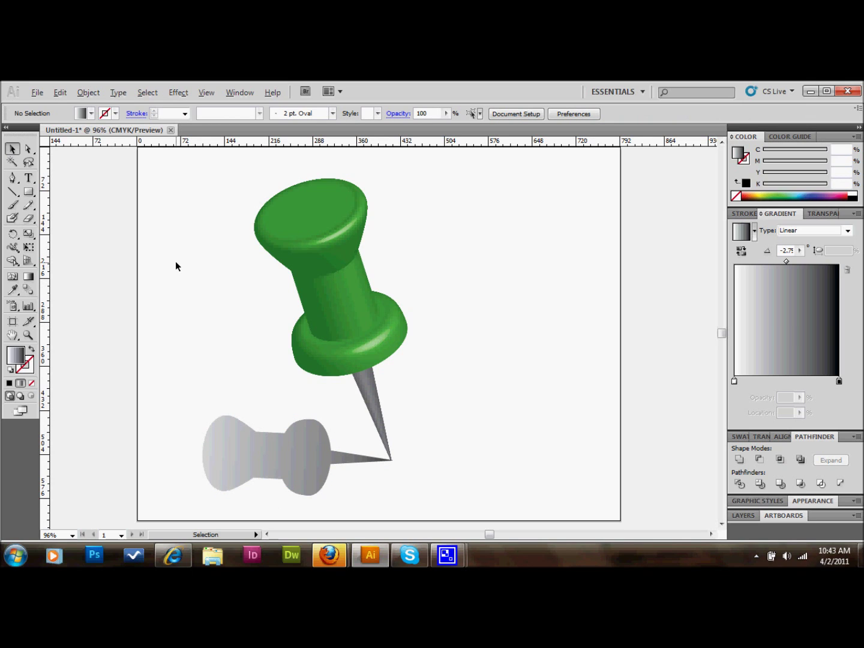
click(251, 456)
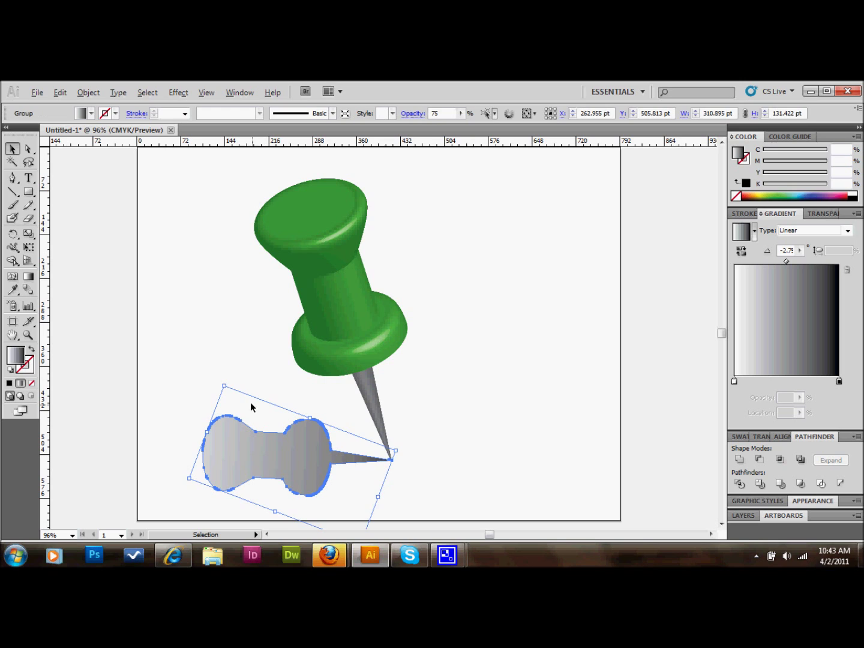
- Squash, shrink and slightly rotate the shadow to about 297 by 104 pt under the needle tip
drag(275, 511, 275, 496)
drag(223, 386, 226, 393)
drag(286, 445, 291, 452)
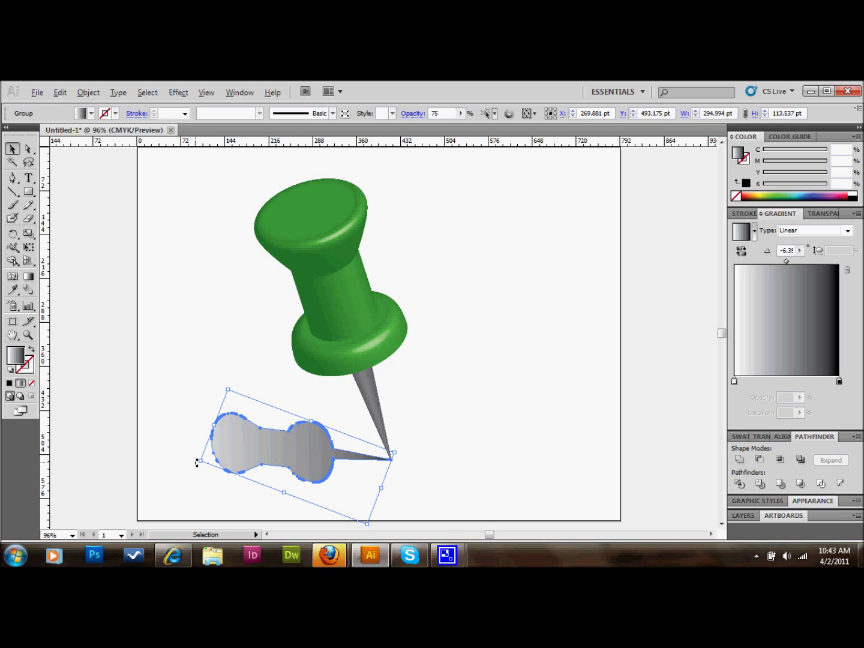
drag(197, 462, 201, 479)
drag(283, 461, 284, 471)
click(473, 466)
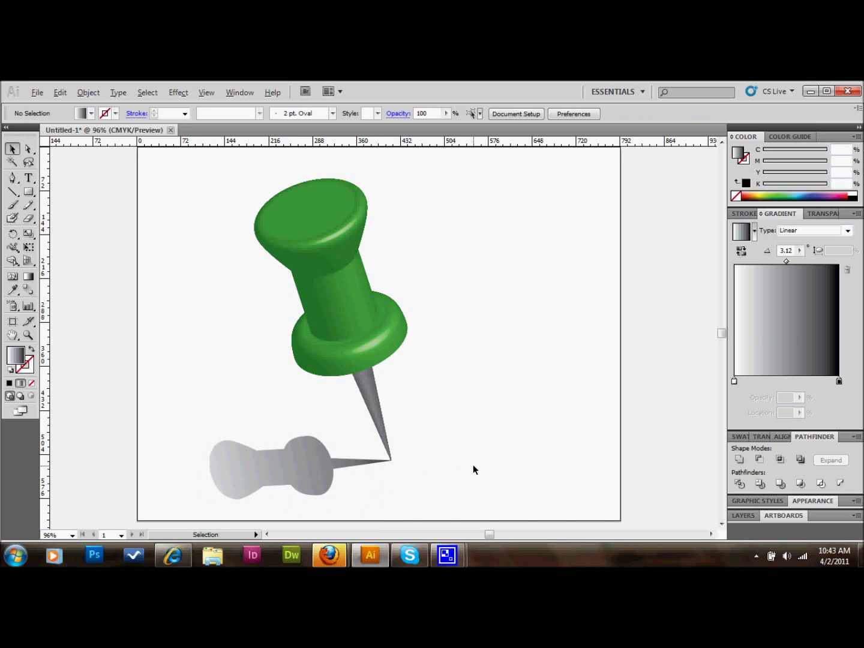